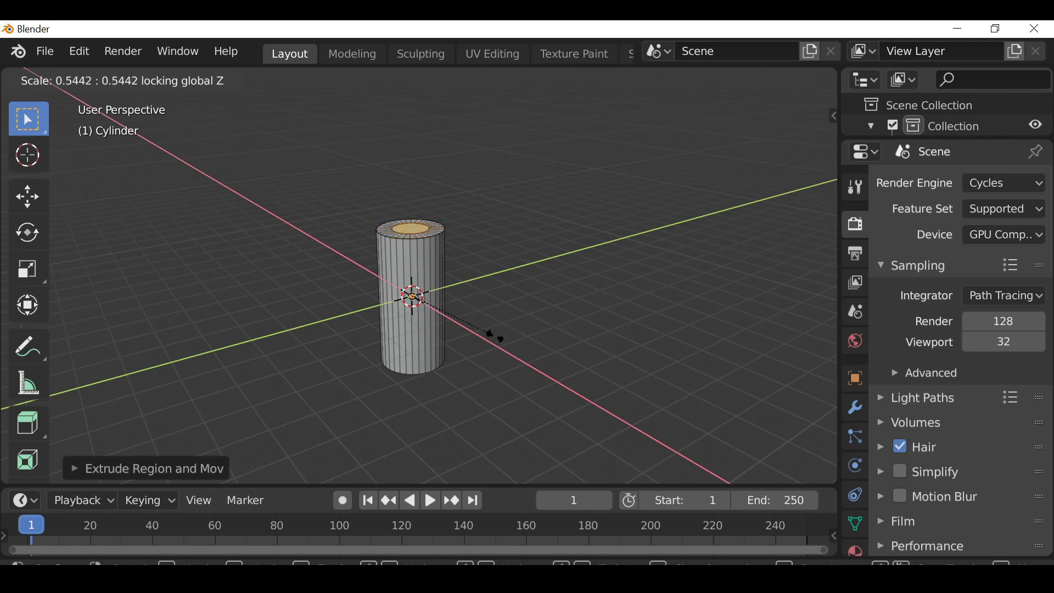
Step: Inset the cylinder's top face at about 0.54 scale and extrude the inner face about 0.05 m inward
left_click(504, 340)
key("e")
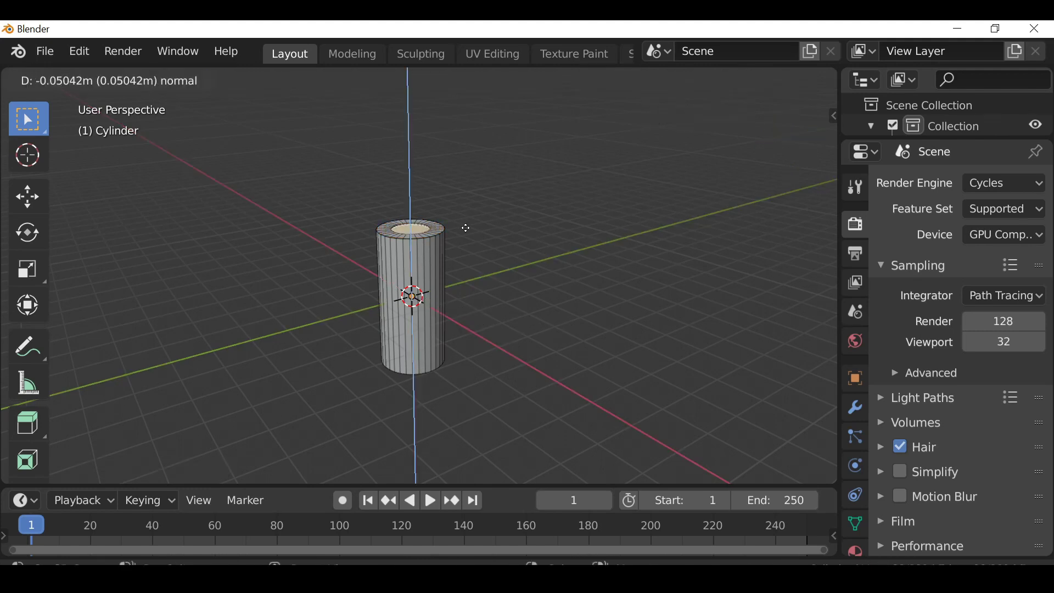
left_click(466, 231)
Step: Inset the recessed top face once more and extrude the inner circle about 0.35 m upward to form the battery terminal
scroll(466, 231, "up", 4)
middle_click_drag(472, 236, 516, 259)
key("e")
right_click(519, 260)
key("s")
left_click(537, 273)
middle_click_drag(569, 322, 595, 303)
key("e")
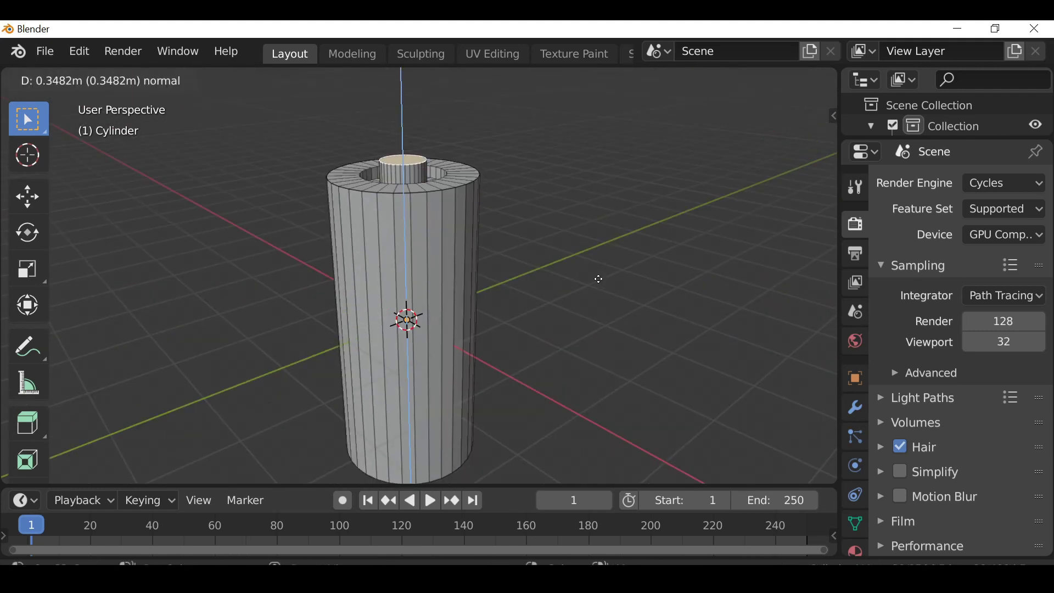
left_click(599, 276)
Step: Inset the terminal's top face at about 0.63 scale and delete the inner face
key("s")
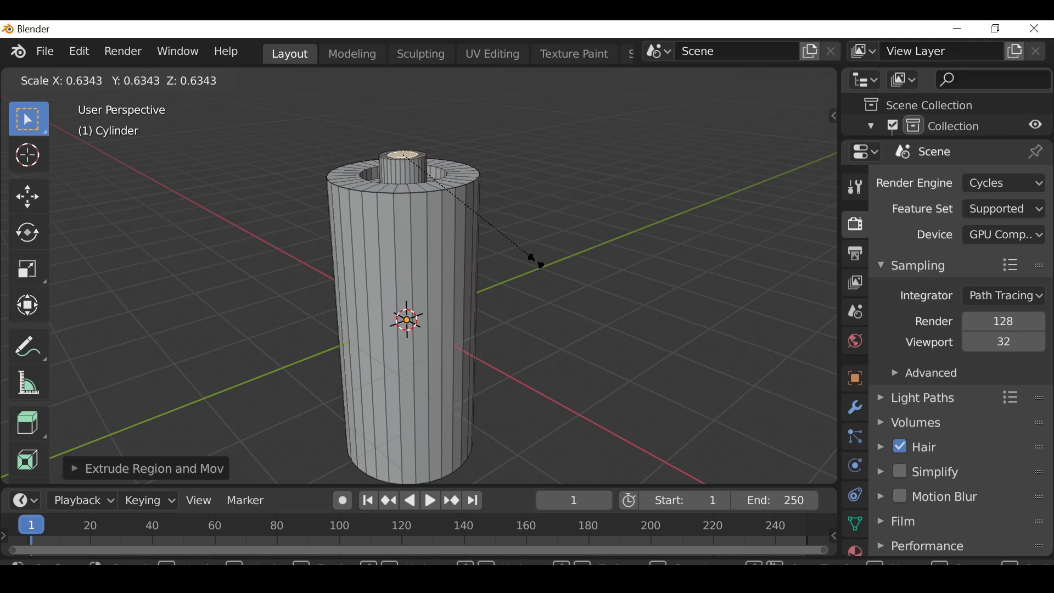
left_click(538, 262)
key("x")
left_click(519, 303)
Step: Extrude the edge loop around the terminal's opening and scale it inward to about 0.4
middle_click_drag(519, 303, 579, 322)
scroll(392, 244, "up", 2)
key("2")
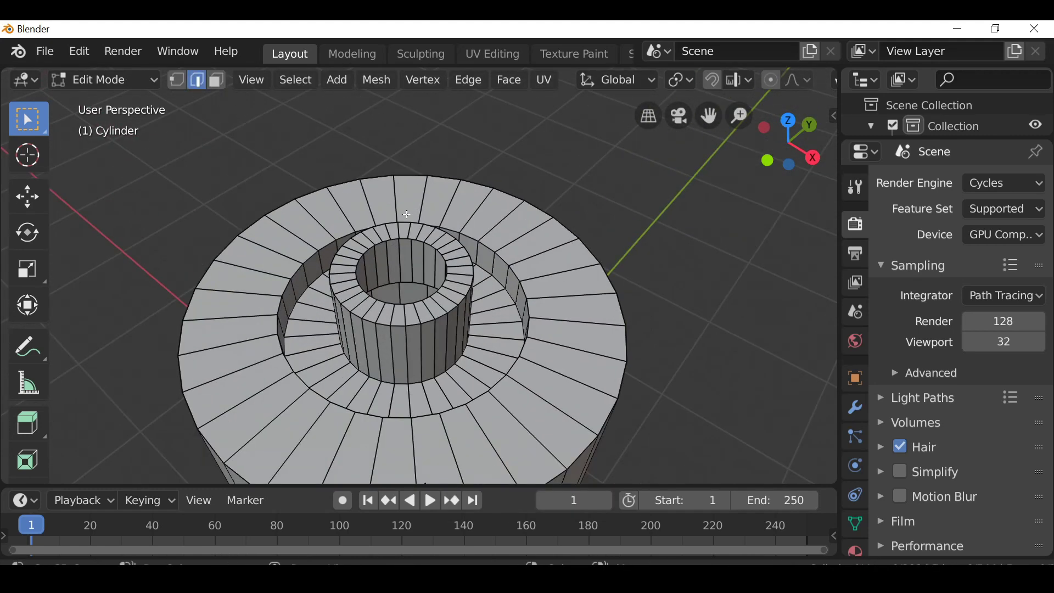
left_click(396, 238)
left_click(185, 83)
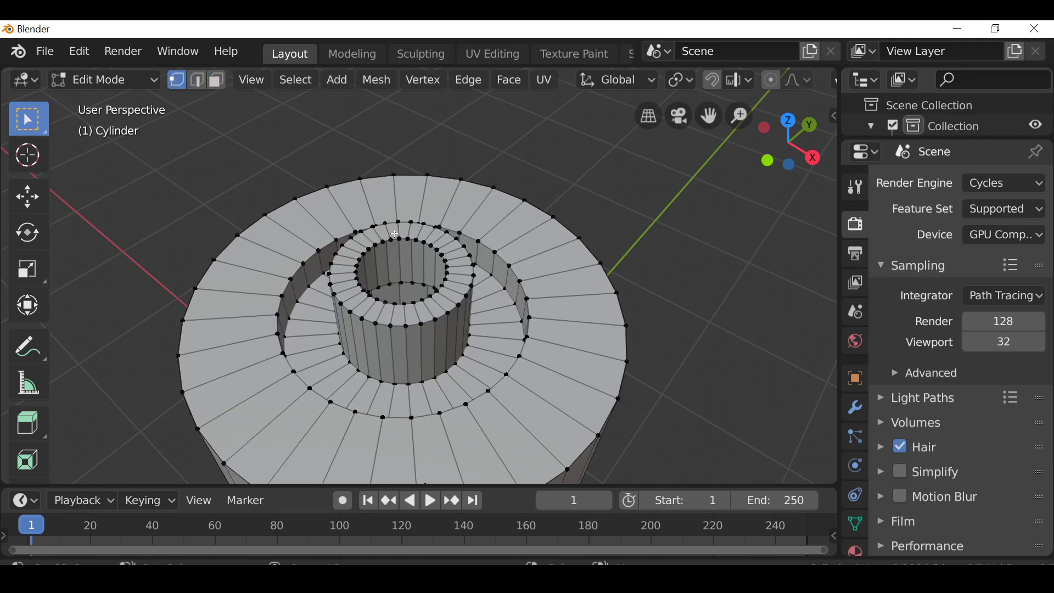
key("e")
right_click(406, 238)
key("s")
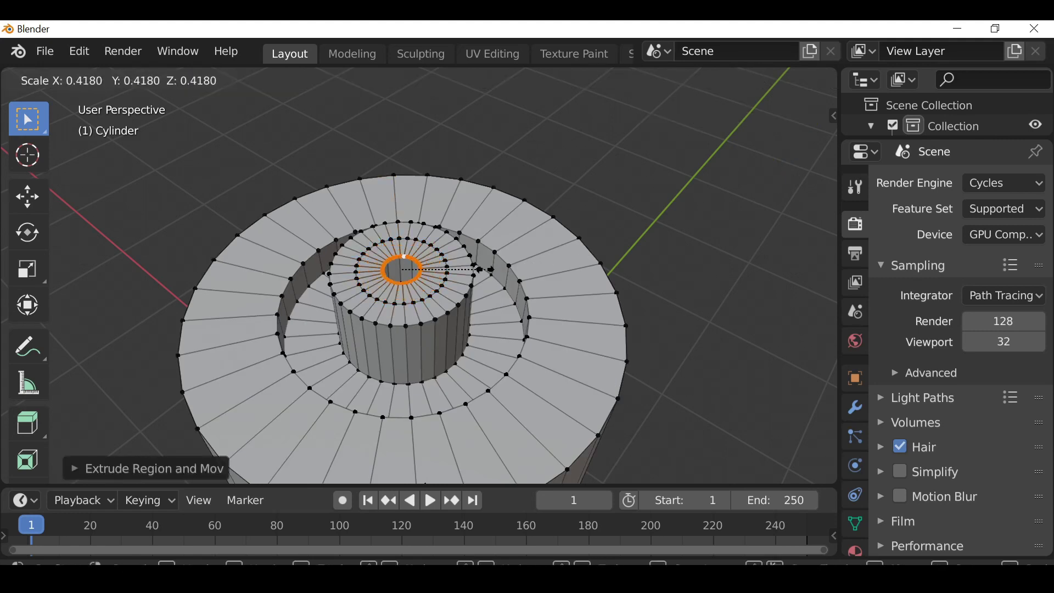
left_click(475, 271)
Step: Merge the terminal's inner vertex loop at its centre to close the opening
key("F3")
type("merg")
key("Down")
key("Down")
key("Down")
key("Return")
left_click(625, 414)
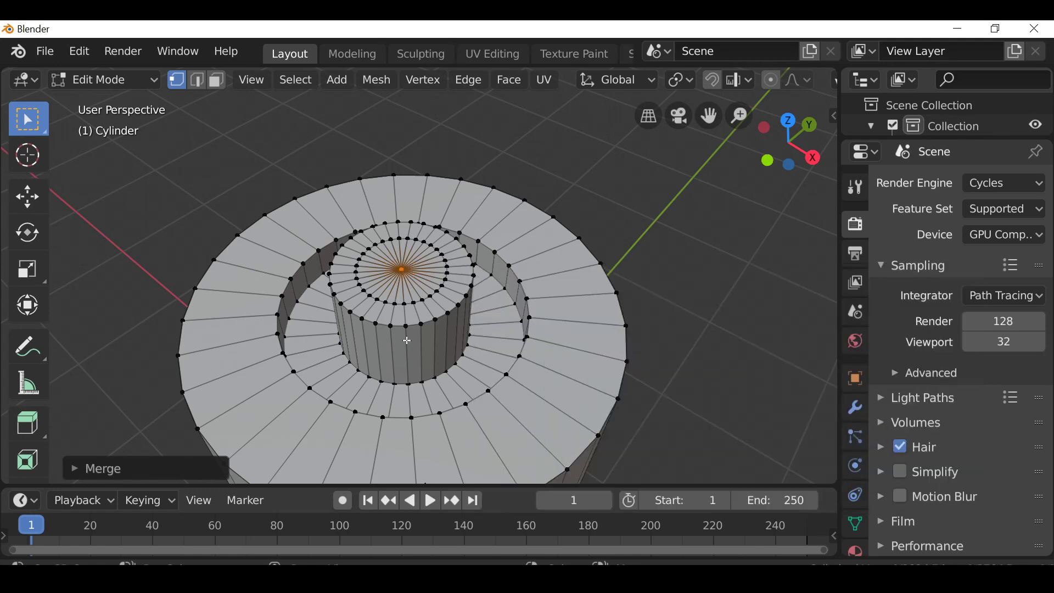
Step: Bevel the terminal's outer top edge loop with several segments to round it
left_click(473, 271, "alt")
key("ctrl+b")
scroll(476, 280, "up", 5)
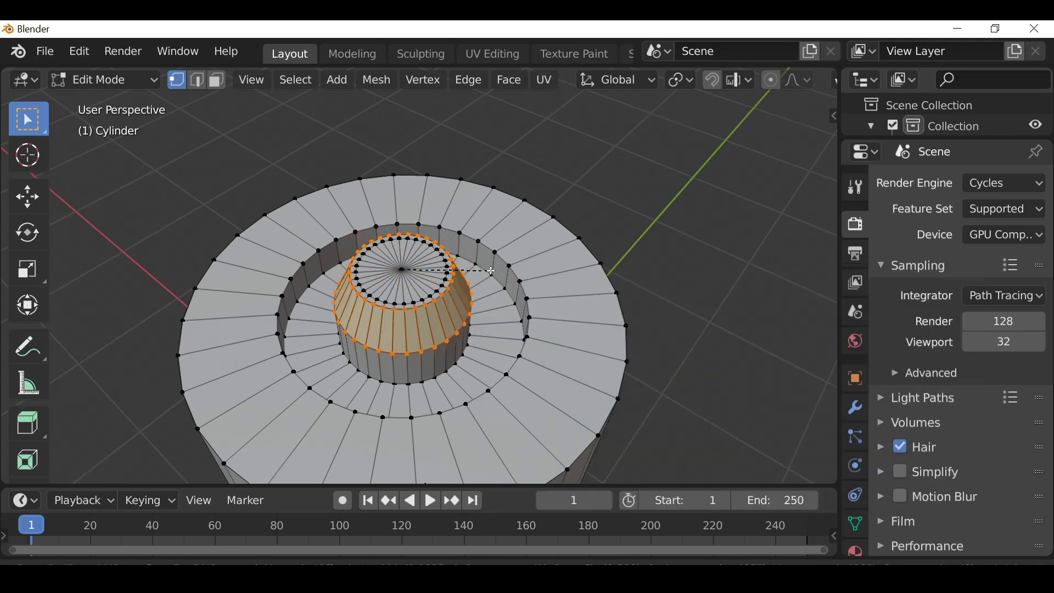
left_click(477, 297)
left_click(516, 293)
Step: Raise the ring of recess floor faces around the terminal along the Z axis to make the recess shallower
middle_click_drag(516, 293, 616, 358)
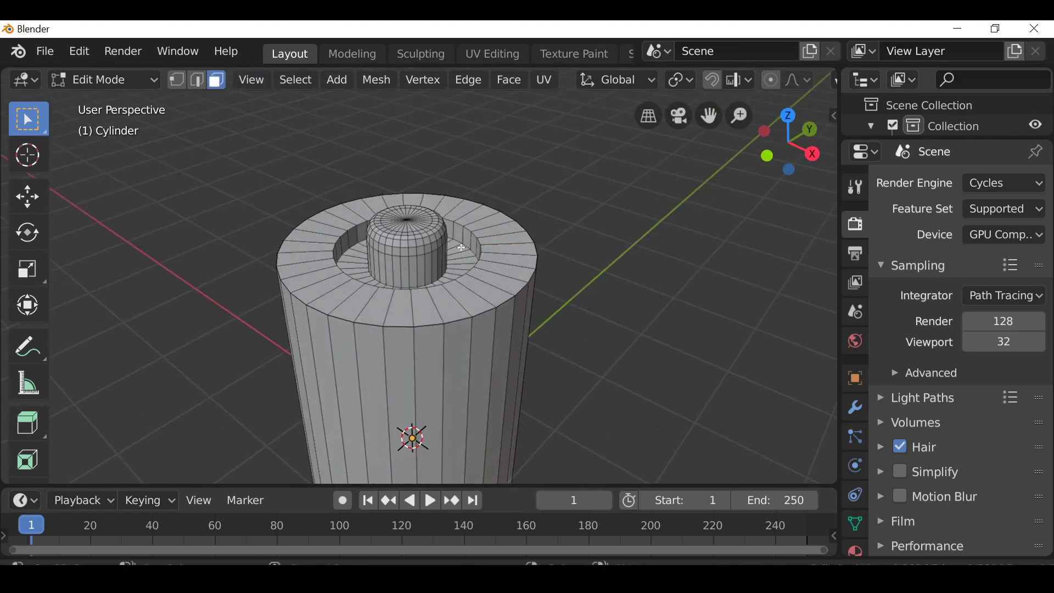
key("g")
key("z")
left_click(549, 248)
Step: Bevel the edge loops around the recess's upper rim and the battery's outer top edge
left_click(478, 234)
key("2")
scroll(481, 217, "up", 2)
key("s")
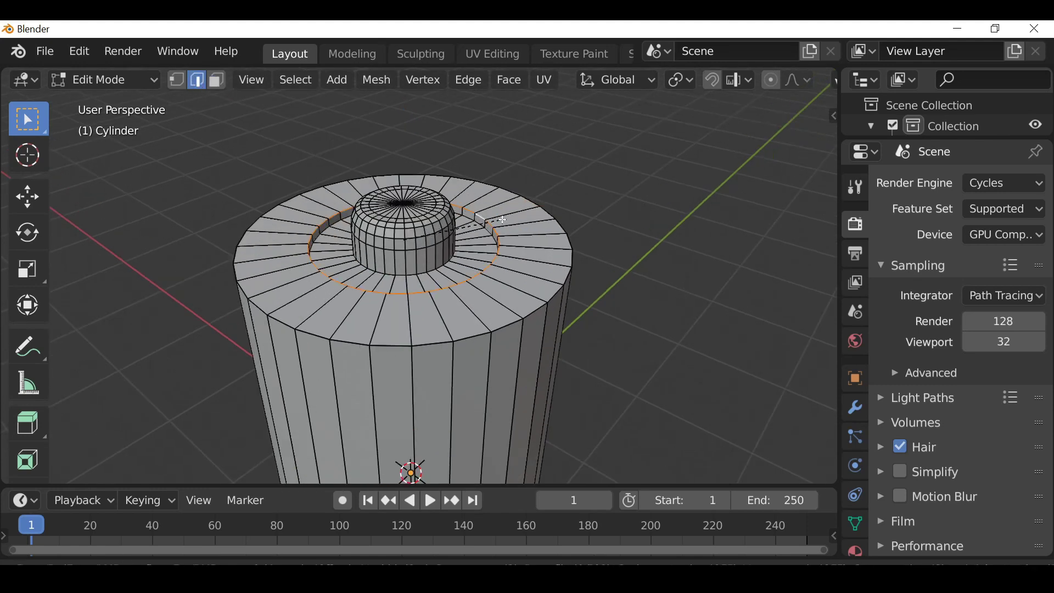
left_click(506, 217)
left_click(562, 225, "alt")
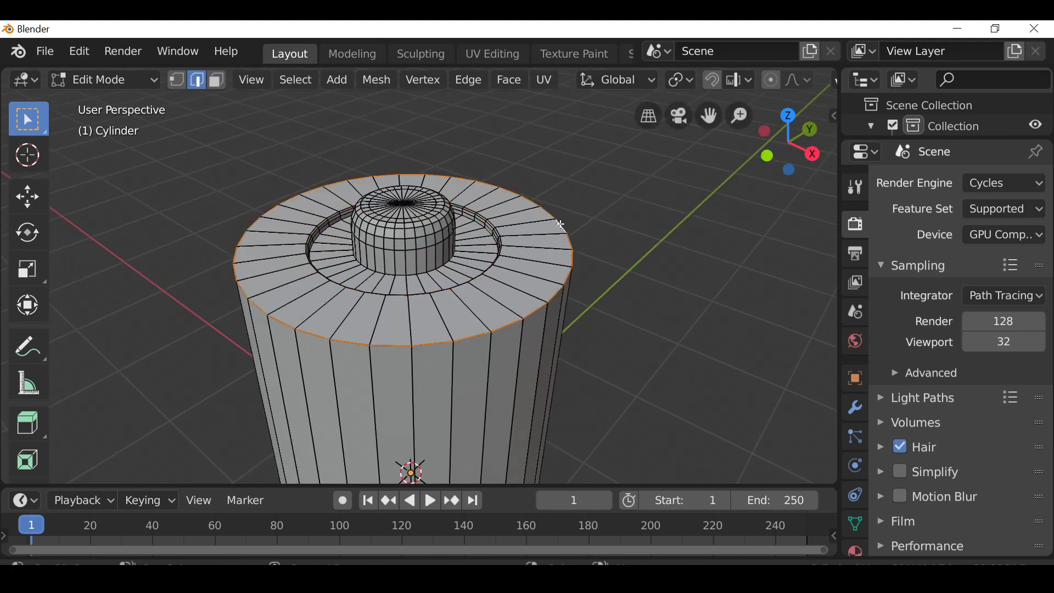
key("ctrl+b")
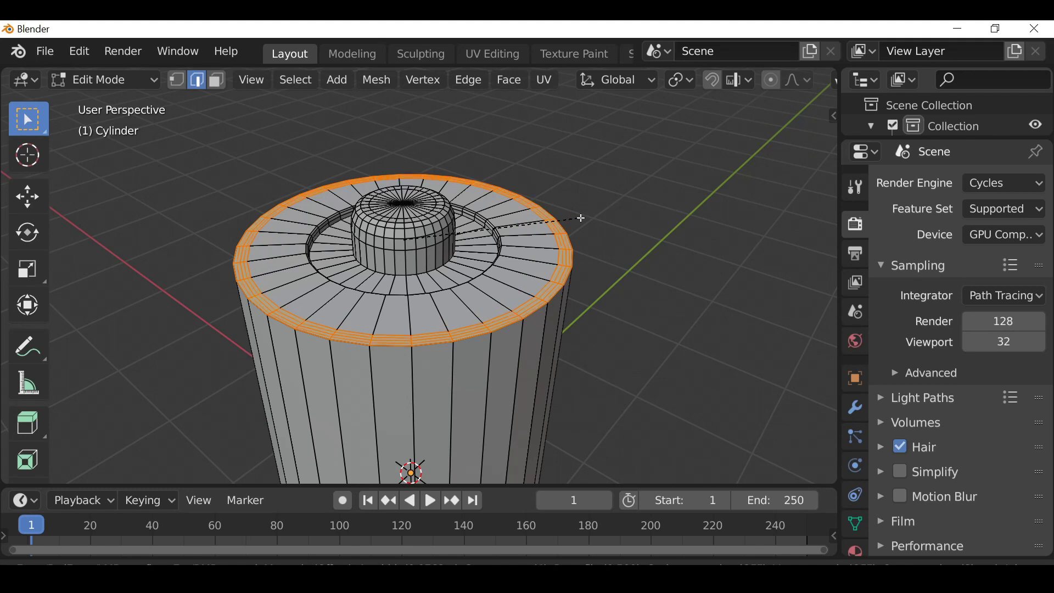
left_click(579, 220)
Step: Add a loop cut just below the top rim, slid to about -0.95, and bevel the edges around the rim
key("ctrl+r")
left_click(548, 346)
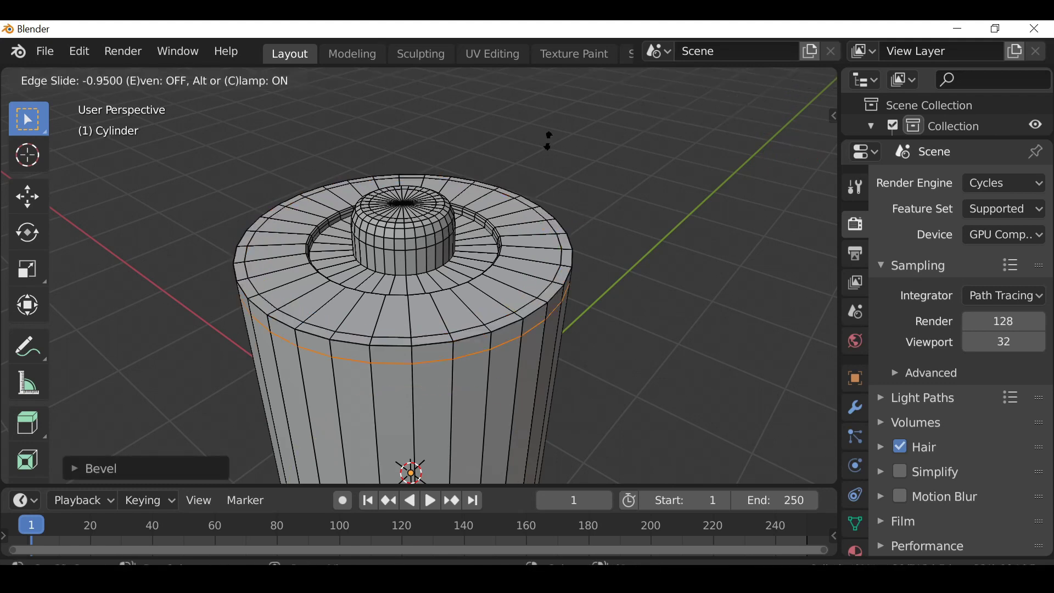
left_click(549, 141)
scroll(543, 219, "up", 2)
key("ctrl+b")
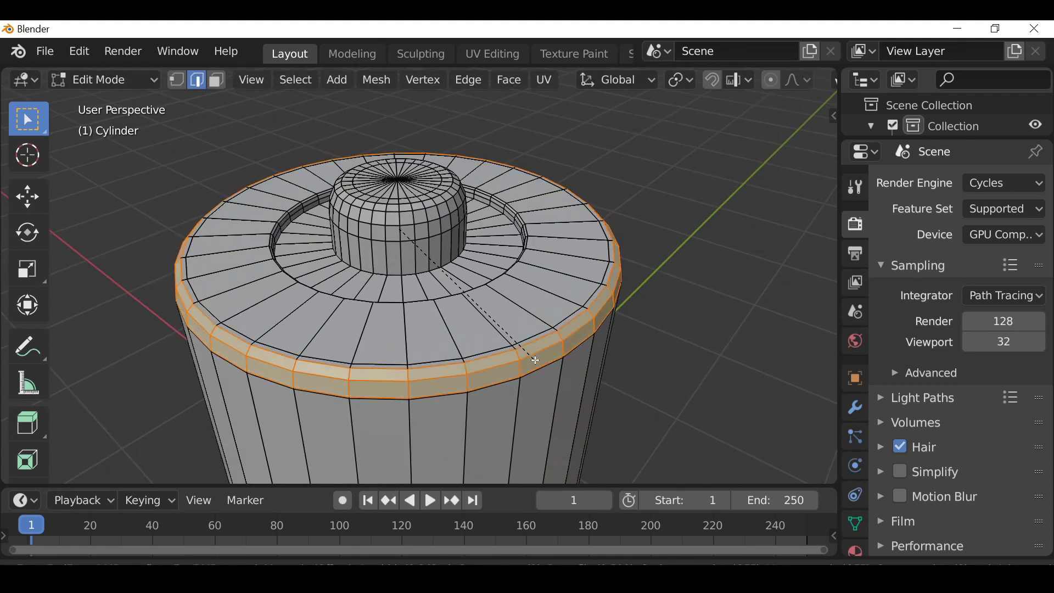
left_click(533, 360)
Step: Extrude the central circular face on the underside of the battery slightly inward
key("Tab")
left_click(631, 357)
scroll(633, 357, "down", 3)
middle_click_drag(634, 357, 632, 253)
scroll(630, 275, "down", 3)
key("Tab")
key("3")
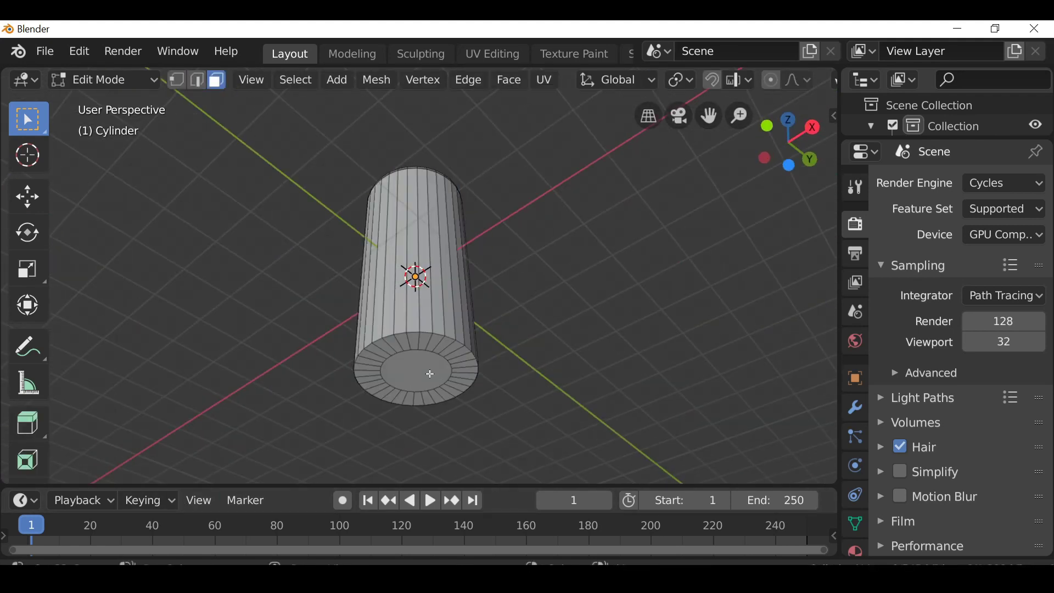
key("e")
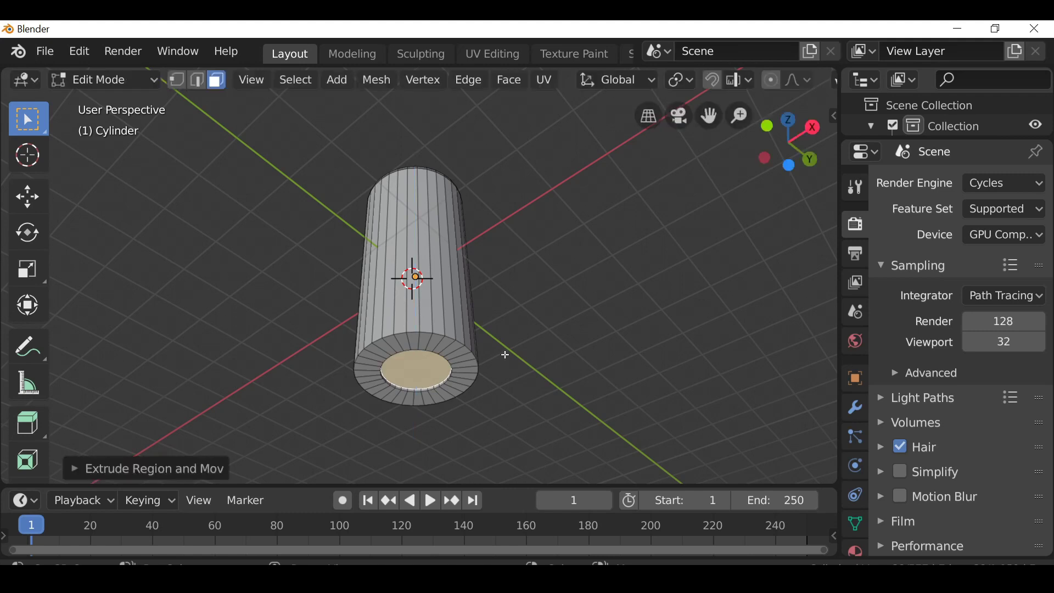
left_click(494, 352)
Step: Move the extruded underside face along the Z axis to adjust the depth of the base recess
scroll(484, 348, "up", 4)
key("g")
key("z")
left_click(471, 362)
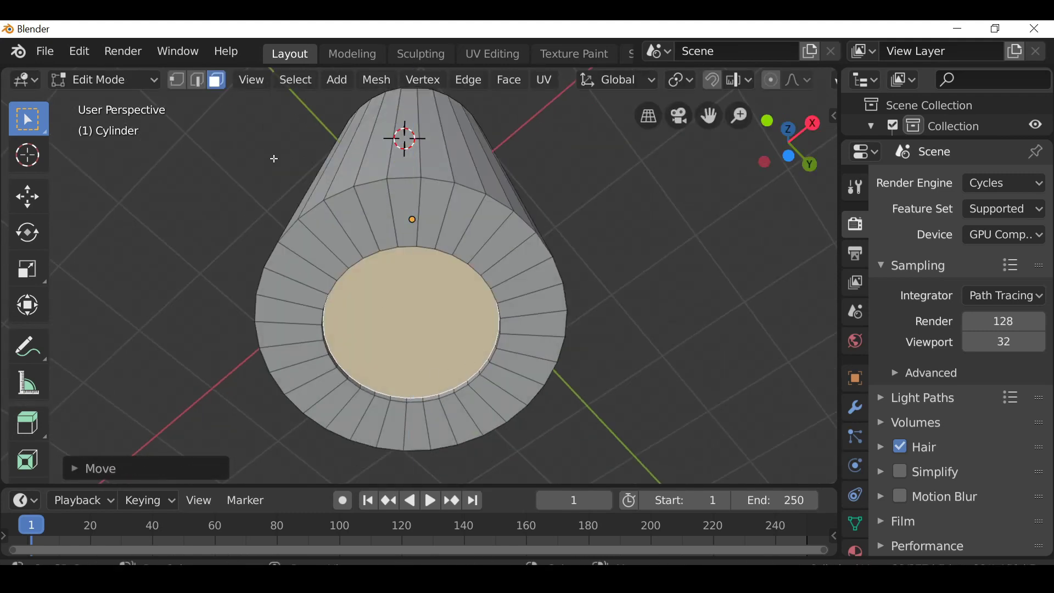
Step: Bevel the edge loop around the base recess slightly and round the battery's outer bottom edge with a multi-segment bevel
key("2")
key("s")
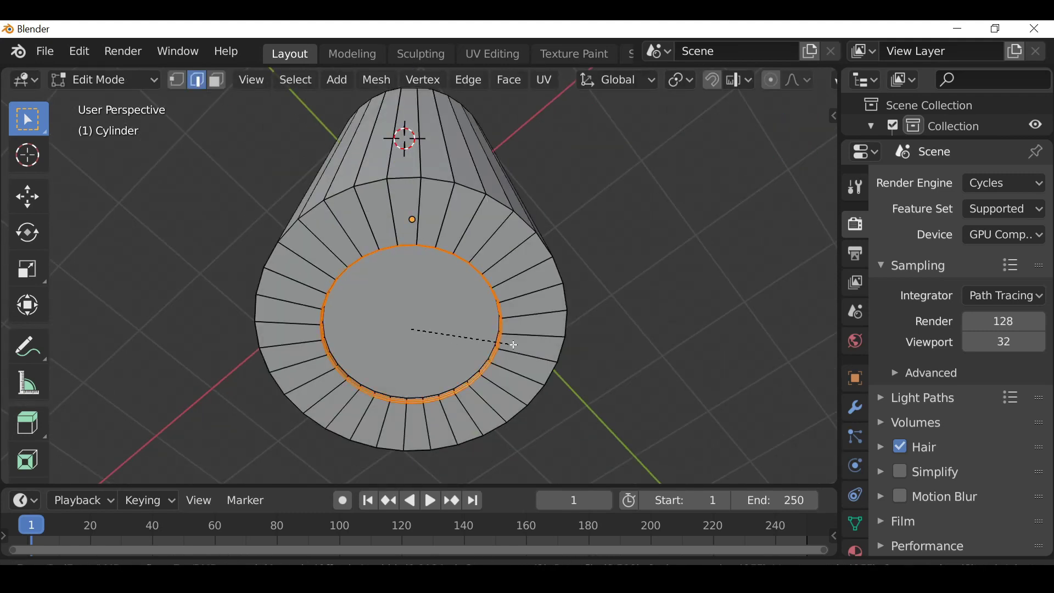
left_click(514, 345)
middle_click_drag(607, 278, 448, 337)
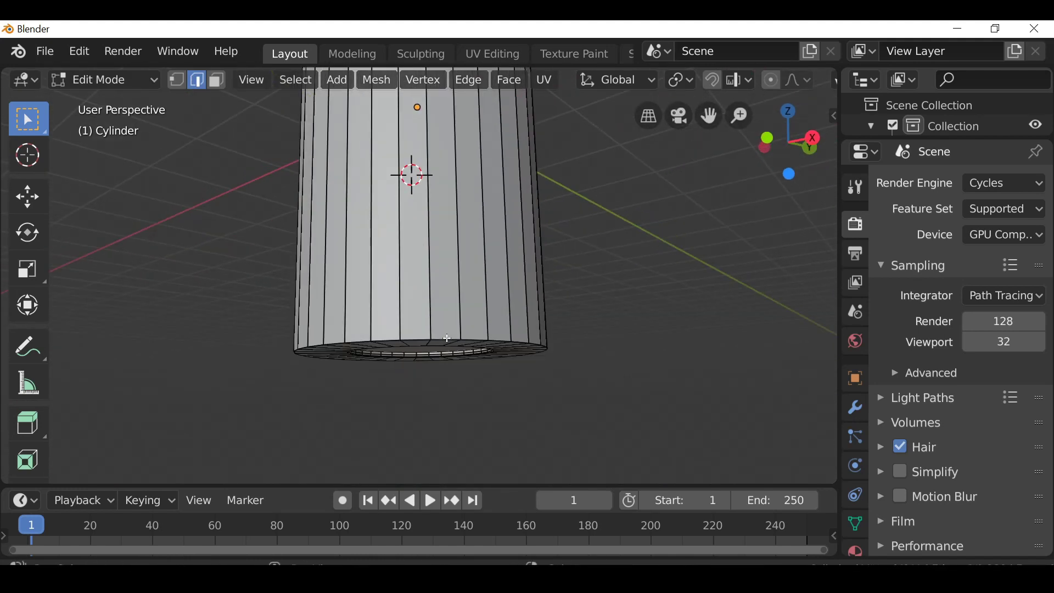
key("ctrl+b")
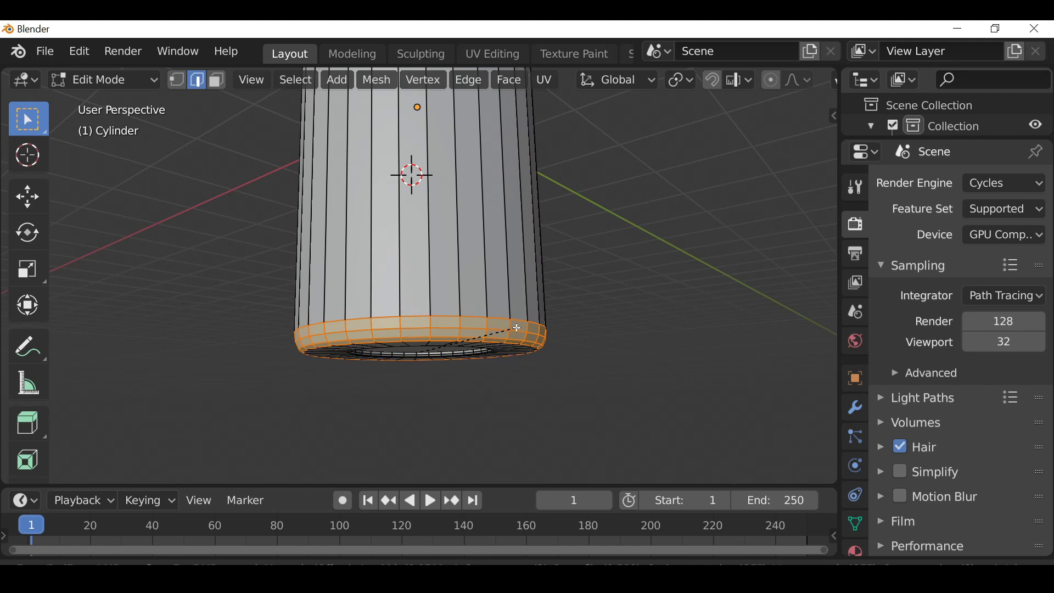
left_click(516, 328)
Step: Select the whole battery mesh and scale it narrower in X and Y, keeping its Z height fixed
key("Tab")
middle_click_drag(604, 269, 603, 335)
scroll(554, 316, "down", 4)
key("Tab")
key("a")
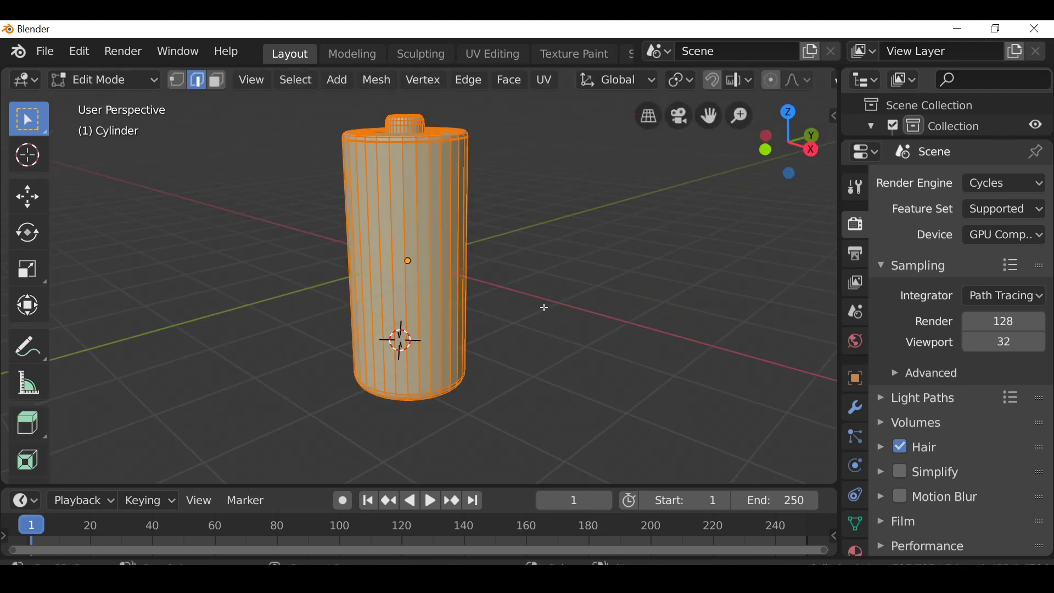
key("s")
key("shift+z")
left_click(489, 305)
Step: Add a horizontal loop cut around the battery body, slid above its middle, and return to Object Mode
key("Tab")
mouse_move(489, 313)
middle_mouse_down()
mouse_move(510, 321)
mouse_move(499, 305)
mouse_move(501, 315)
middle_mouse_up()
scroll(499, 305, "down", 2)
key("Tab")
scroll(501, 315, "up", 1)
key("ctrl+r")
left_click(436, 277)
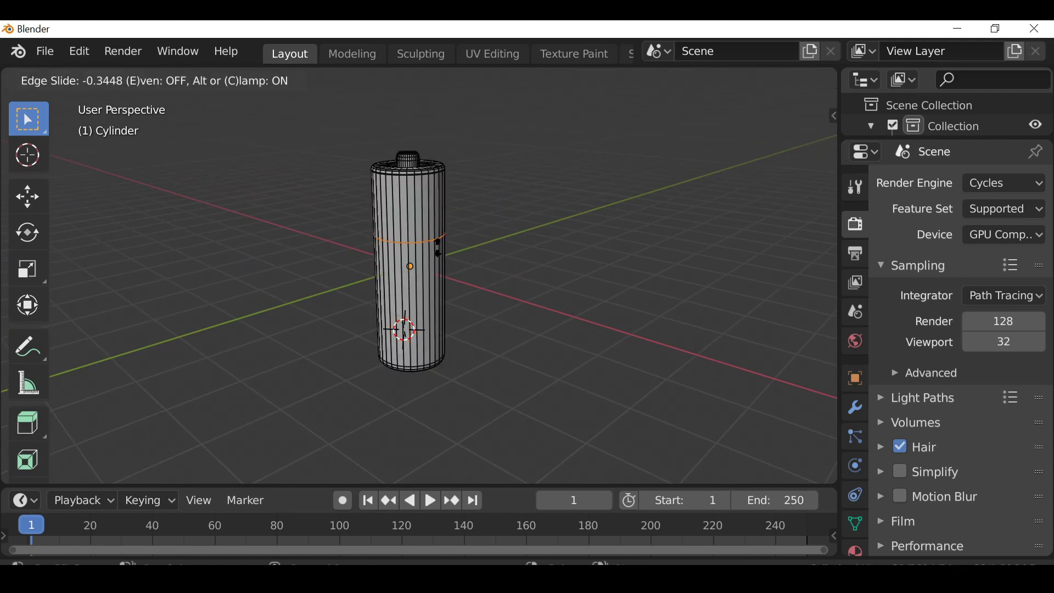
left_click(440, 242)
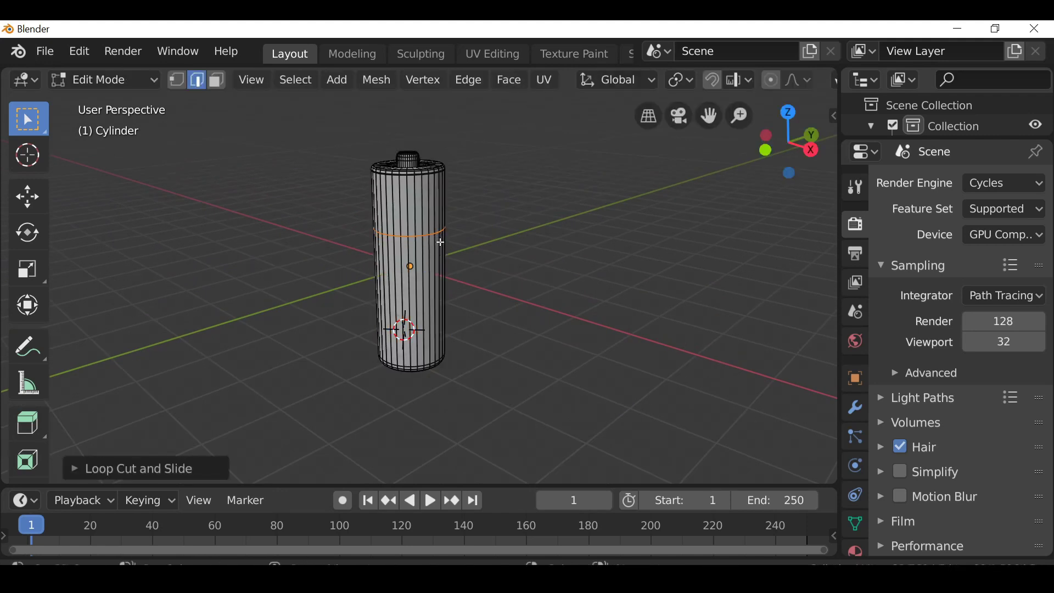
key("Tab")
key("F3")
type("smo")
key("Escape")
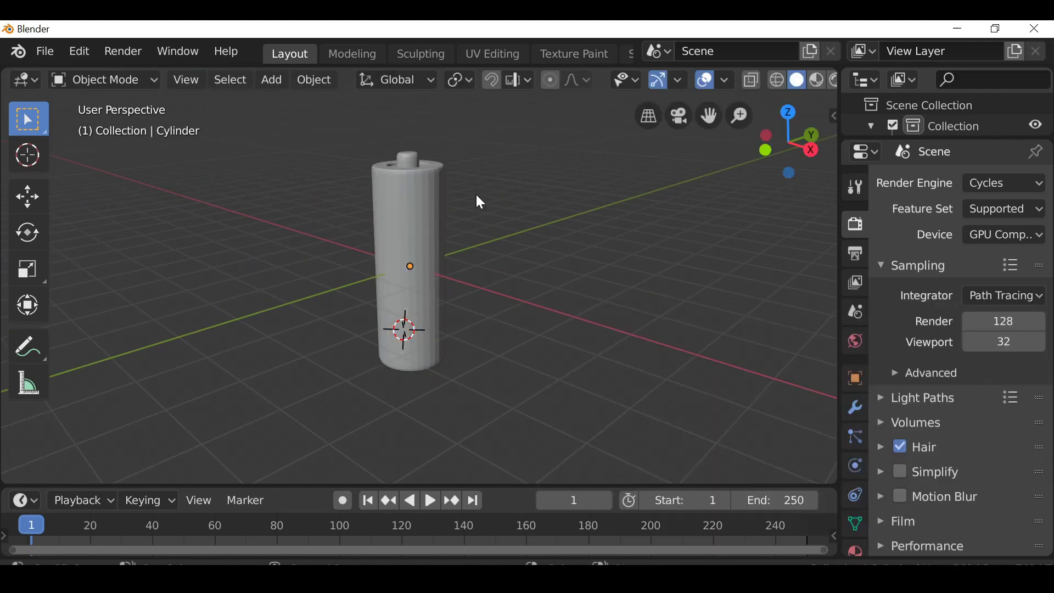
Step: Apply smooth shading to the battery
key("F3")
type("sm")
key("Down")
key("Return")
scroll(419, 178, "up", 4)
left_click(466, 224)
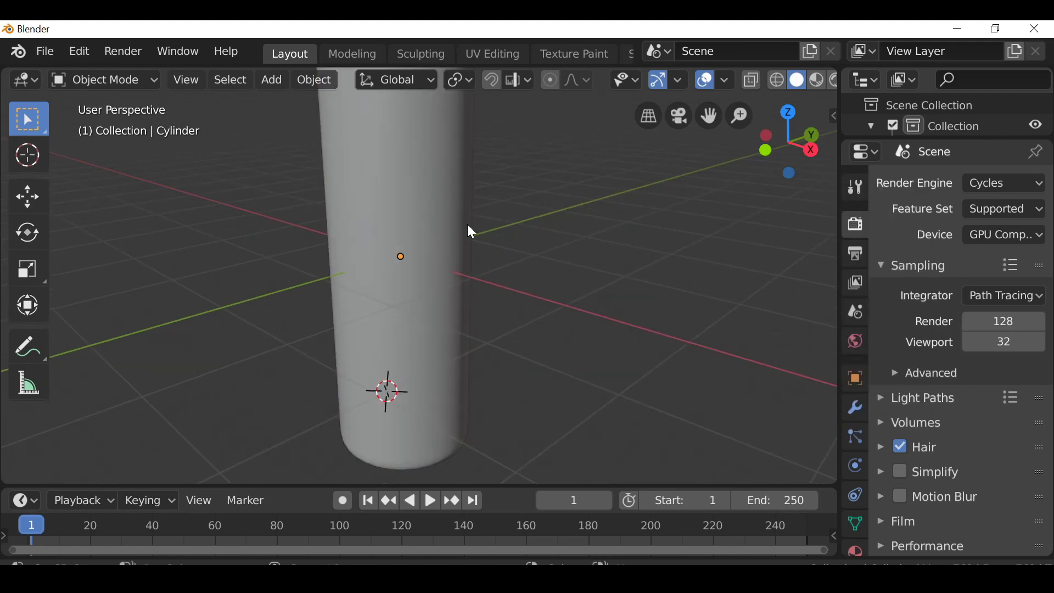
Step: Select the terminal's centre vertex, grow the selection over its cap, and lower it slightly along the Z axis
middle_click_drag(467, 224, 442, 418, "shift")
key("Tab")
key("1")
left_click(439, 253)
middle_click_drag(439, 254, 432, 384)
scroll(434, 385, "up", 4)
scroll(433, 384, "down", 2)
key("ctrl+KP_Add")
key("ctrl+KP_Add")
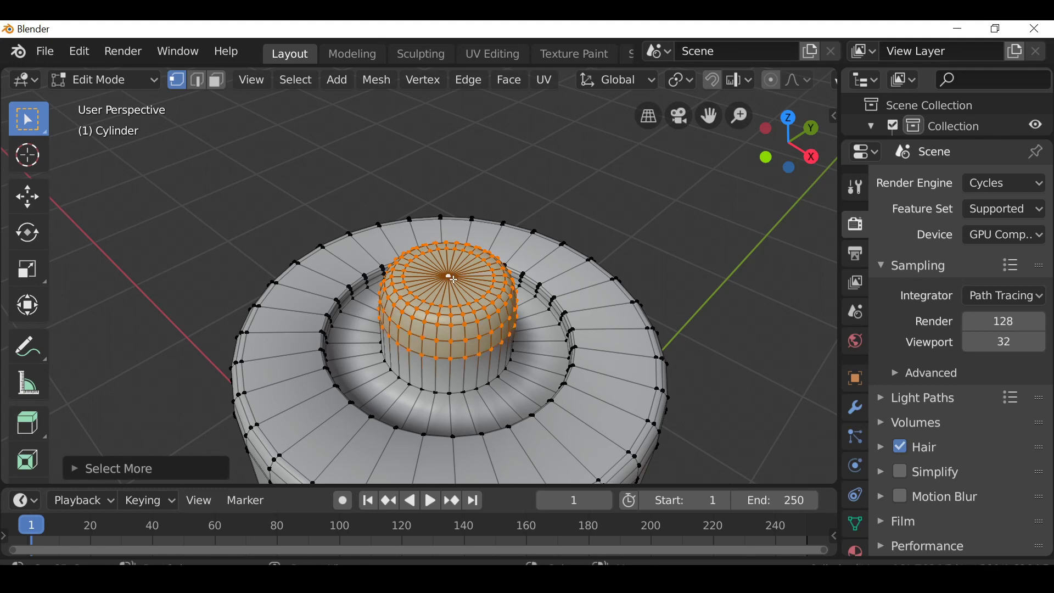
middle_click_drag(665, 284, 661, 258)
scroll(661, 258, "down", 1)
middle_click_drag(593, 195, 600, 247, "shift")
key("g")
key("z")
left_click(600, 267)
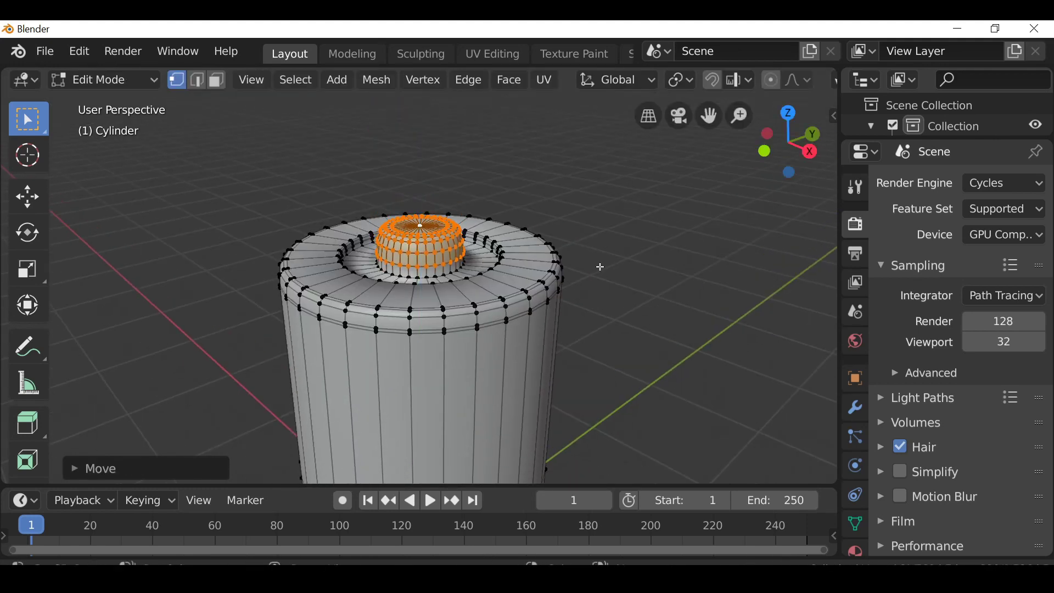
Step: Add a loop cut on the recess floor close to its outer wall to sharpen the shading
key("Tab")
scroll(599, 279, "down", 3)
scroll(599, 279, "up", 5)
key("Tab")
scroll(600, 282, "up", 2)
key("ctrl+r")
left_click(568, 255)
left_click(598, 255)
key("Tab")
scroll(432, 186, "down", 6)
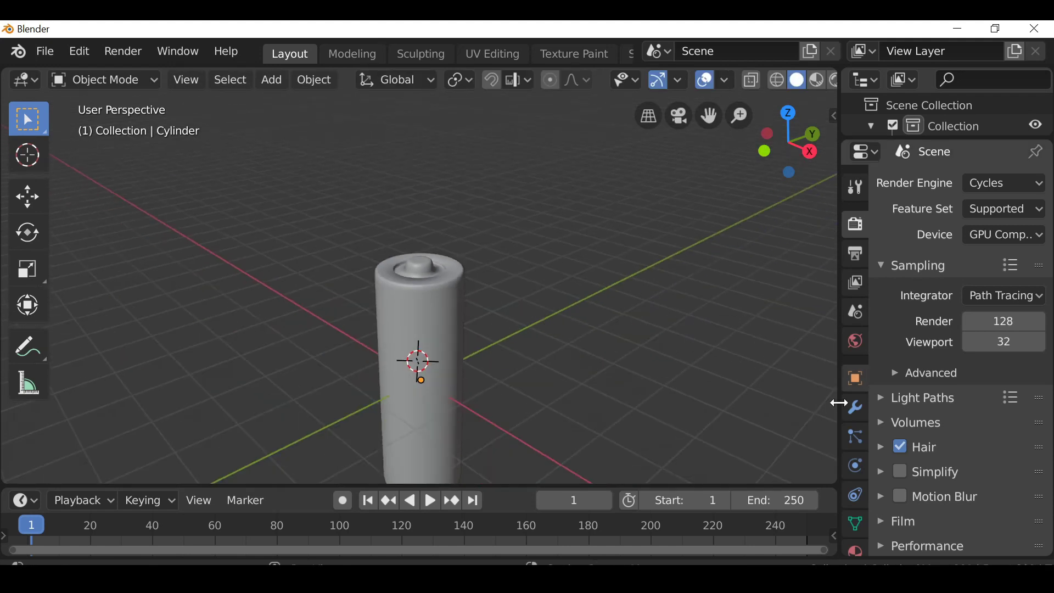
Step: Create a new material for the battery and name it Base
left_click(854, 495)
left_click(955, 251)
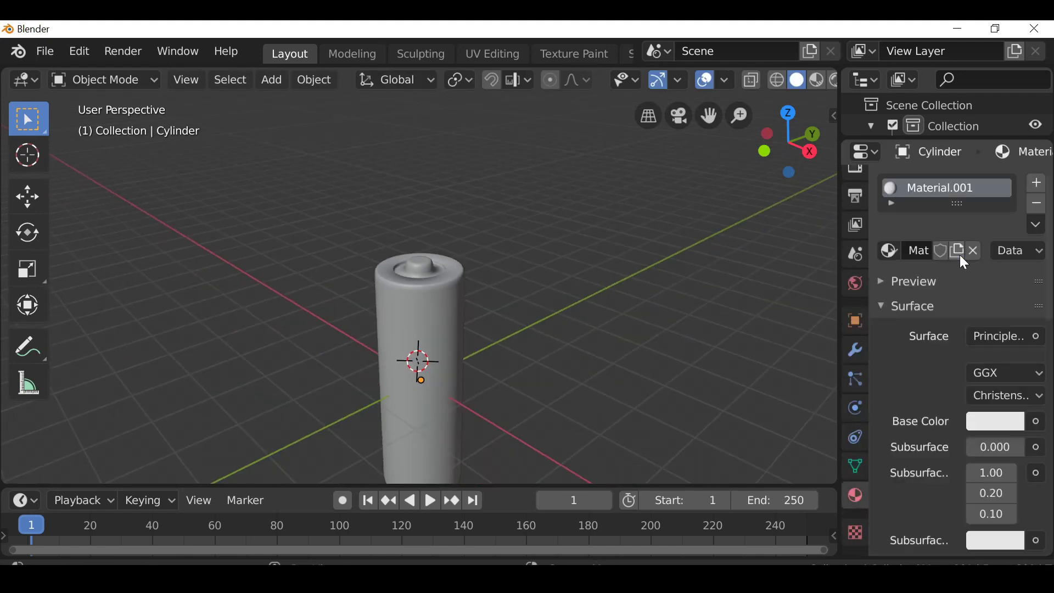
left_click_drag(839, 262, 807, 262)
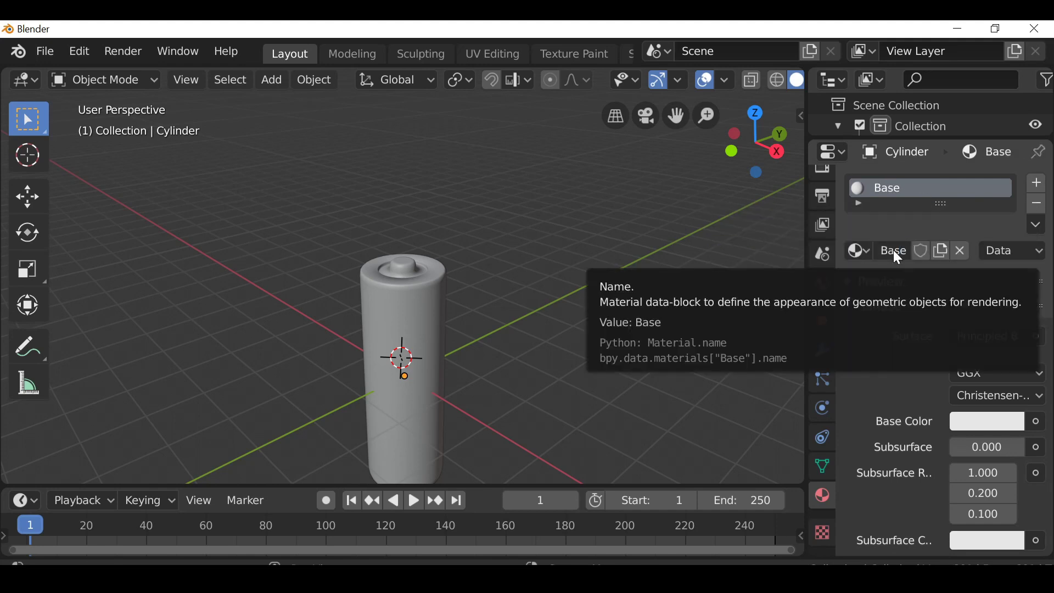
Step: Add a second material slot with a new material and name it Tips
left_click(1037, 183)
left_click(928, 298)
double_click(896, 298)
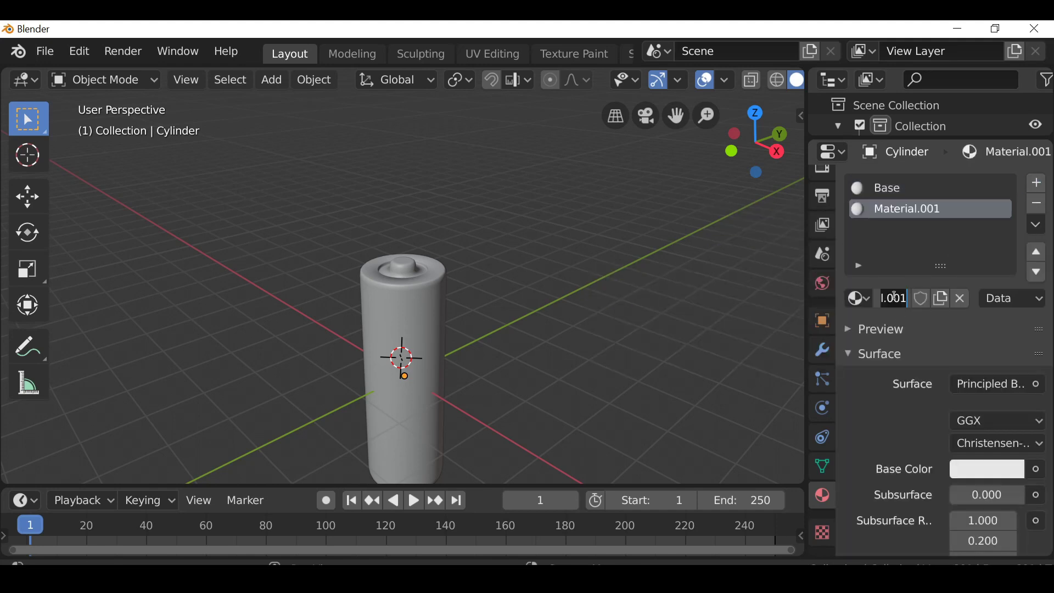
Step: Set the Base material's viewport display colour to hue 0.964, saturation 0.047 and value 0.765
left_click(889, 189)
left_click(873, 354)
scroll(867, 410, "down", 1)
left_click(977, 494)
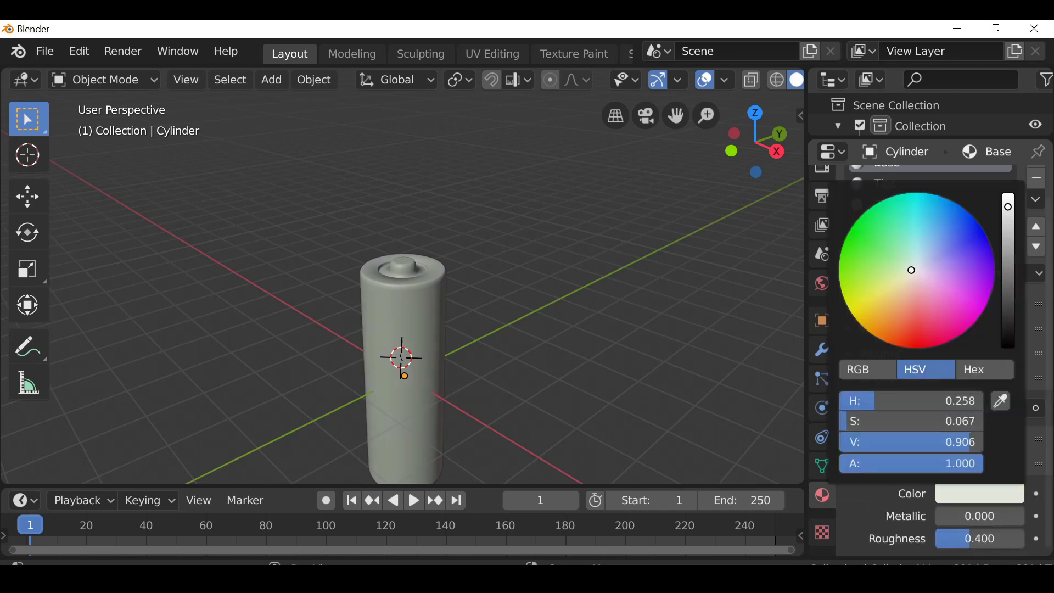
left_click_drag(919, 274, 917, 274)
left_click_drag(1006, 218, 1007, 230)
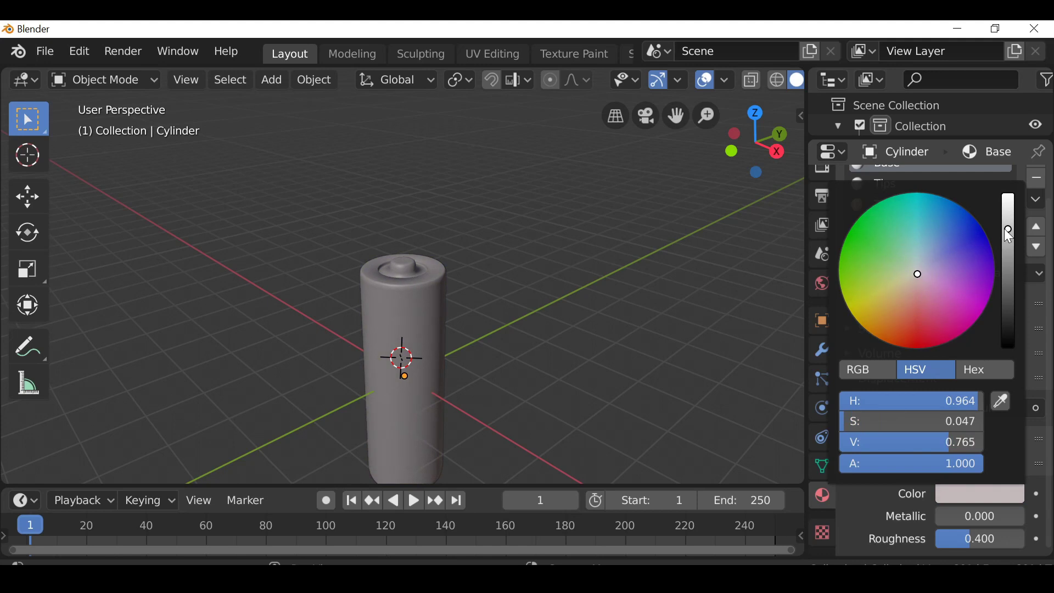
Step: Assign the Tips material to the raised terminal and the recess floor around it
key("Tab")
scroll(419, 292, "up", 6)
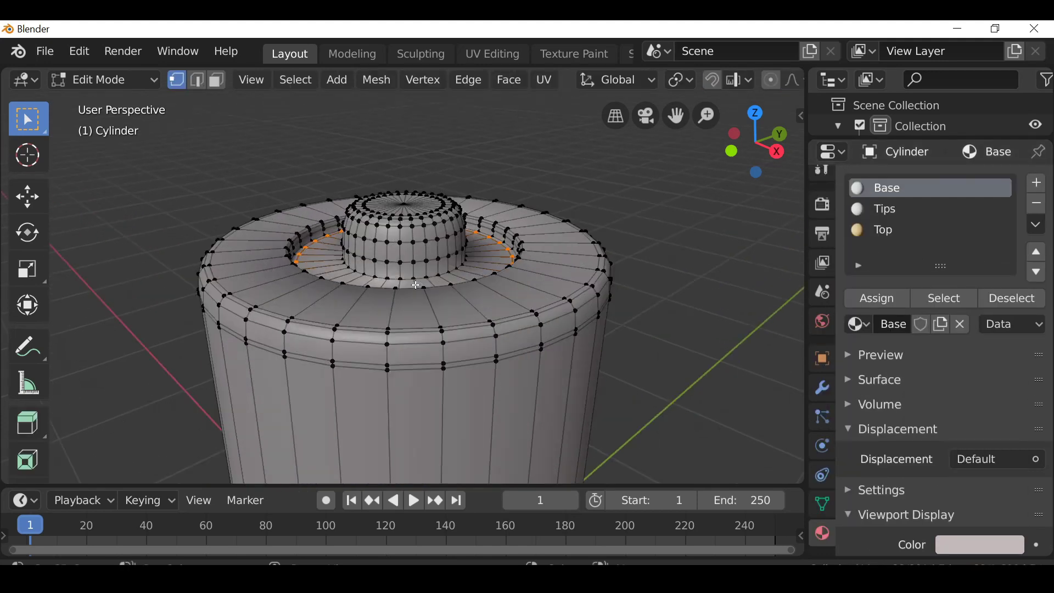
left_click(403, 203)
key("ctrl+KP_Add")
key("ctrl+KP_Add")
key("ctrl+KP_Add")
key("ctrl+KP_Add")
left_click(882, 213)
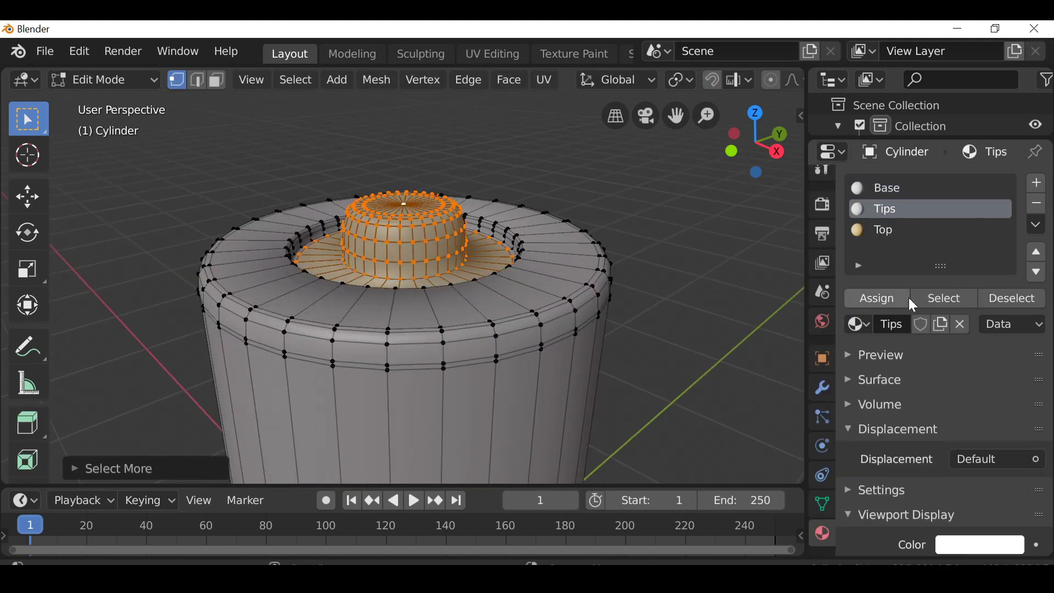
left_click(901, 301)
Step: Extrude the recessed face on the battery's underside in place and scale it inward to about 0.89
scroll(548, 330, "down", 5)
left_click(585, 338)
middle_click_drag(586, 339, 585, 240)
scroll(375, 181, "up", 5)
middle_click_drag(375, 181, 343, 369)
key("Tab")
key("Tab")
middle_click_drag(335, 439, 362, 365)
left_click(216, 81)
left_click(396, 248)
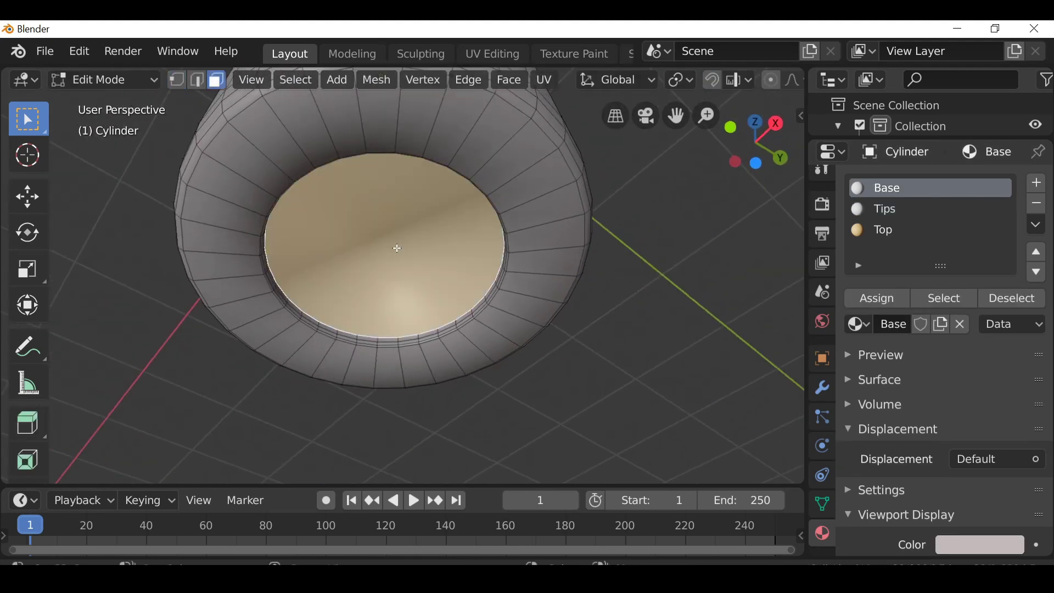
key("e")
right_click(393, 247)
key("s")
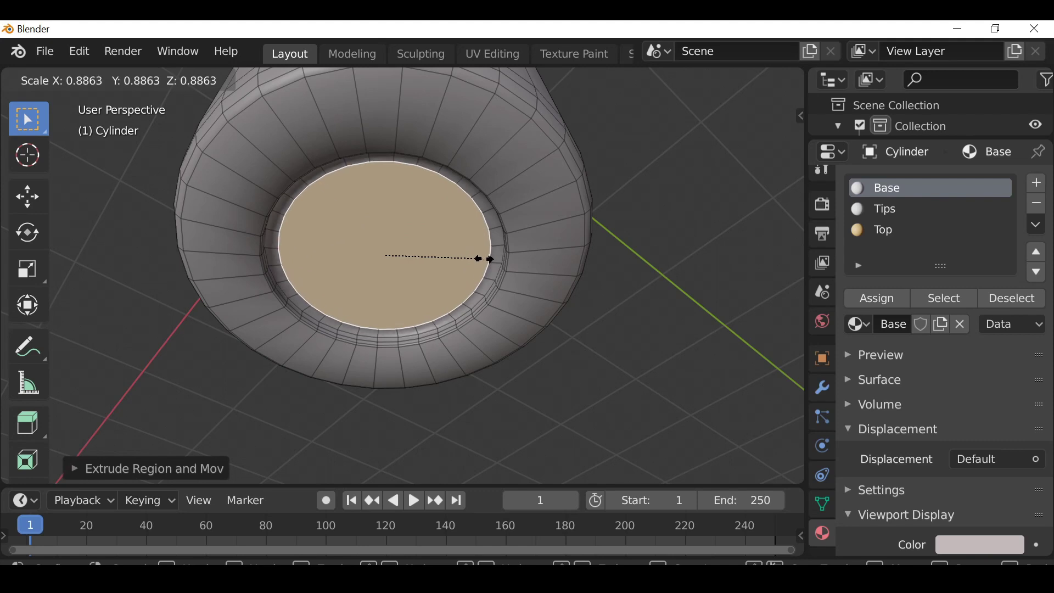
left_click(489, 259)
Step: Extrude the underside face in place again, scale it down to a small central disc and delete that disc's face
key("e")
right_click(489, 258)
key("s")
left_click(423, 263)
key("x")
key("f")
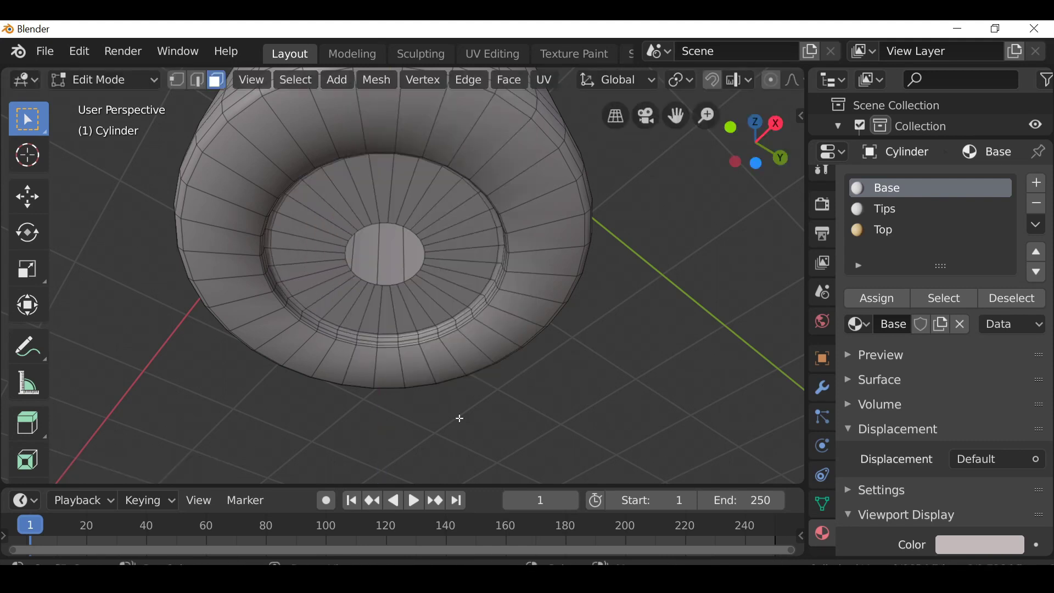
Step: Extrude the edge loop around the underside's central hole inward and merge its vertices at the center
left_click(176, 80)
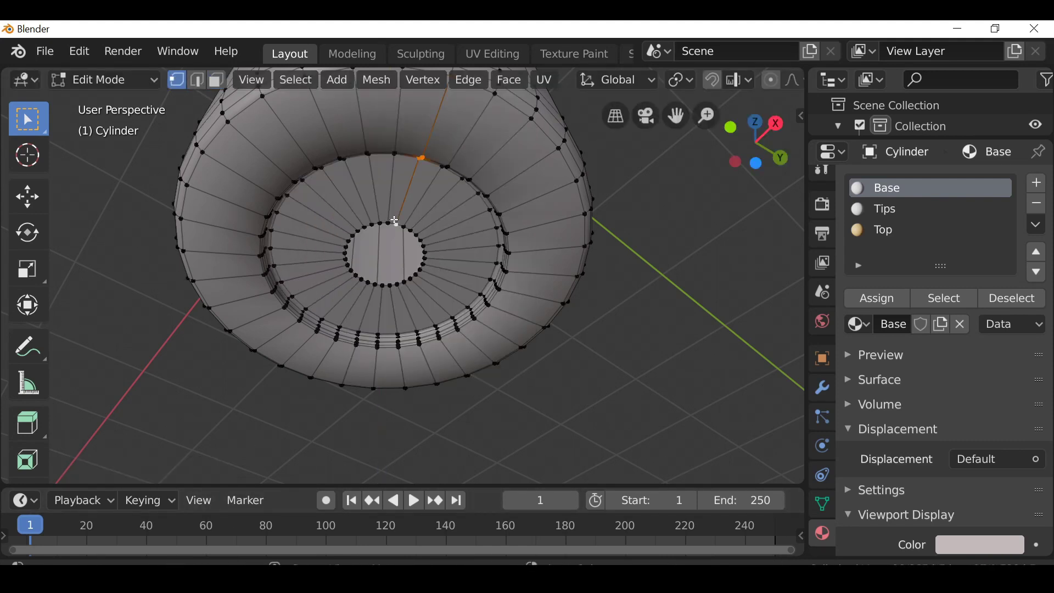
key("e")
right_click(436, 227)
key("s")
left_click(424, 252)
key("F3")
type("merg")
key("Down")
key("Down")
key("Down")
key("Return")
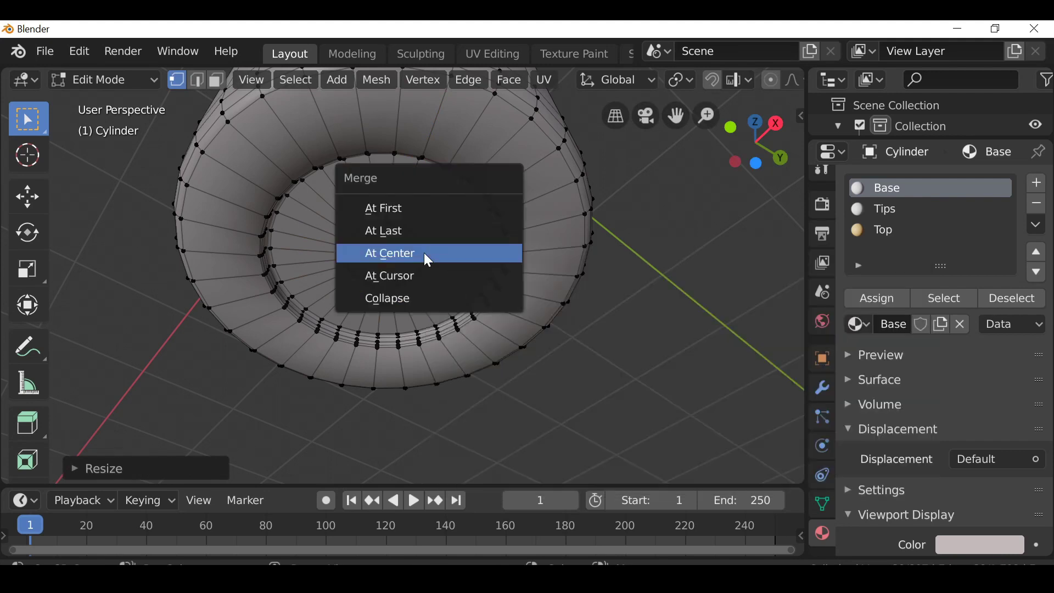
left_click(424, 252)
Step: Grow the selection to the whole recessed underside disc and assign the Tips material to it
key("ctrl+KP_Add")
key("ctrl+KP_Add")
left_click(901, 209)
left_click(877, 298)
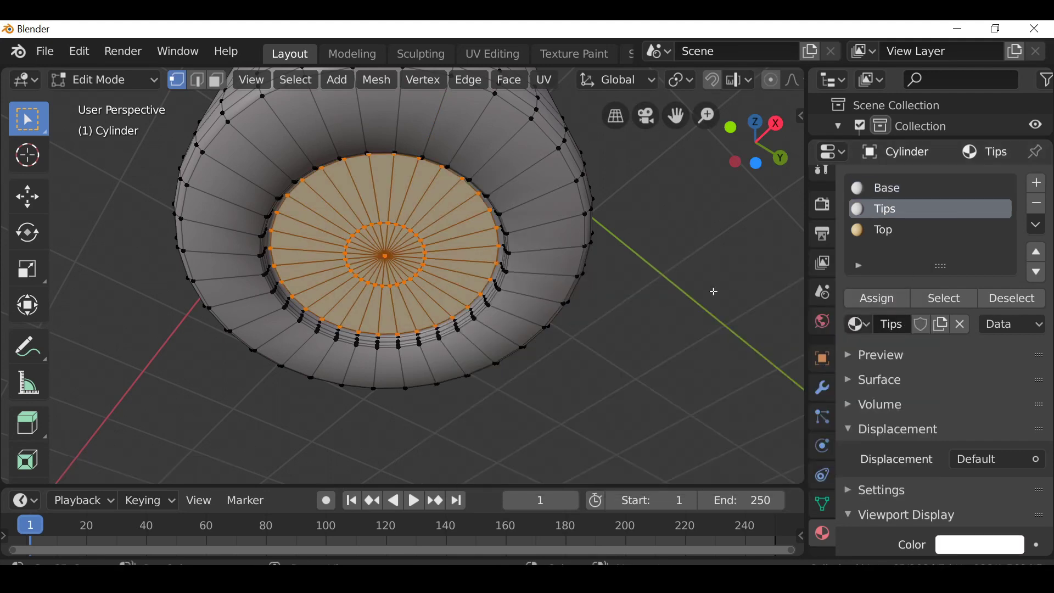
Step: Assign the Top material to the battery's upper body section, top rim and the recess's outer wall loops
key("Tab")
scroll(650, 288, "down", 2)
middle_click_drag(651, 289, 663, 341)
key("Tab")
middle_click_drag(444, 288, 447, 308)
scroll(448, 309, "up", 3)
key("ctrl+KP_Add")
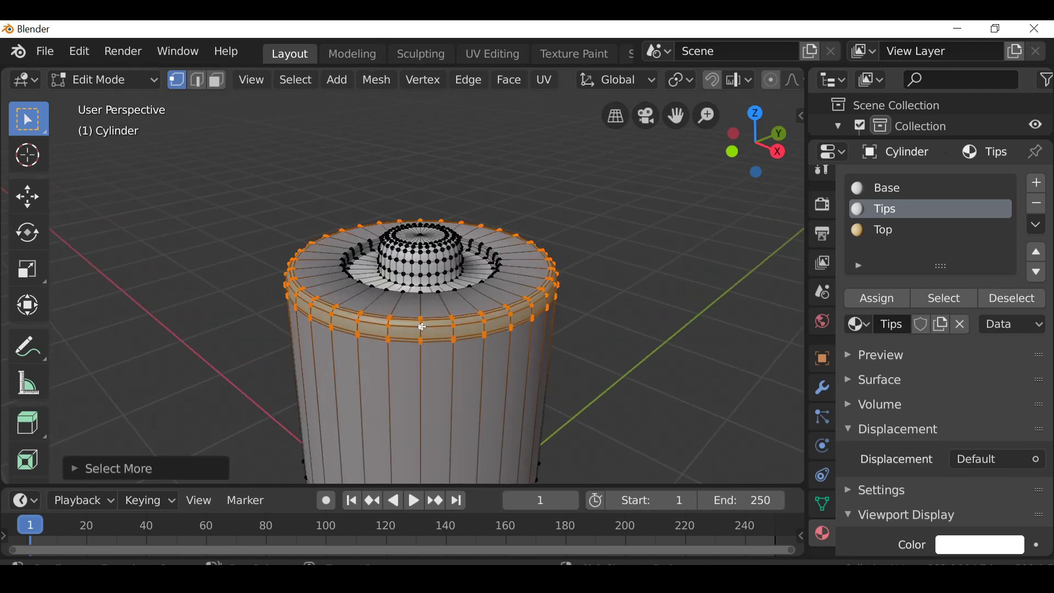
key("ctrl+KP_Add")
scroll(421, 327, "up", 3)
middle_click_drag(422, 327, 449, 325)
middle_click_drag(247, 297, 330, 280, "shift")
left_click(219, 82)
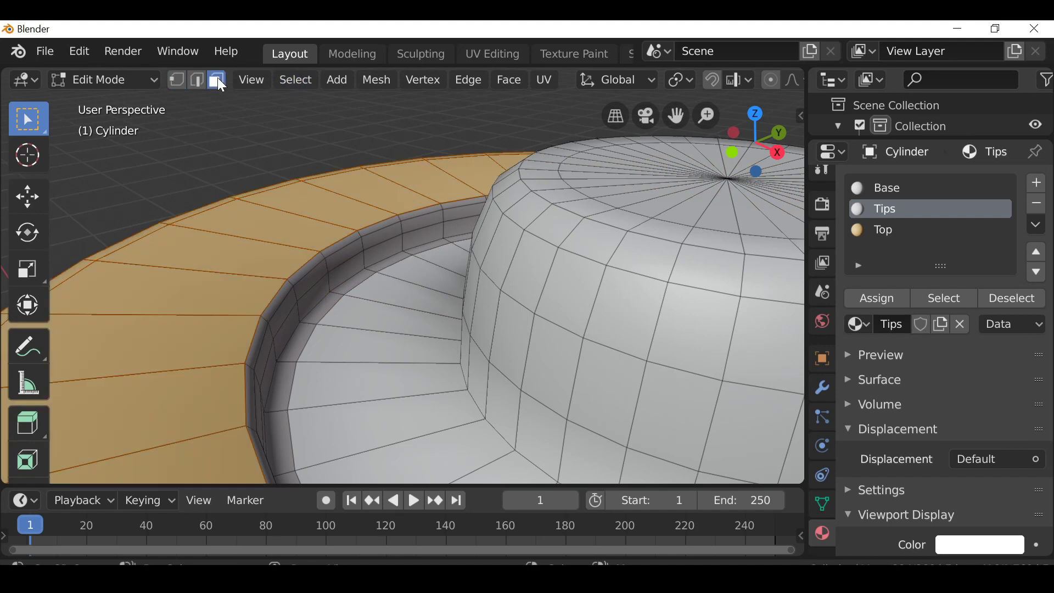
left_click(328, 283, "alt+shift")
left_click(326, 266, "alt+shift")
left_click(321, 256, "alt+shift")
left_click(888, 229)
left_click(887, 297)
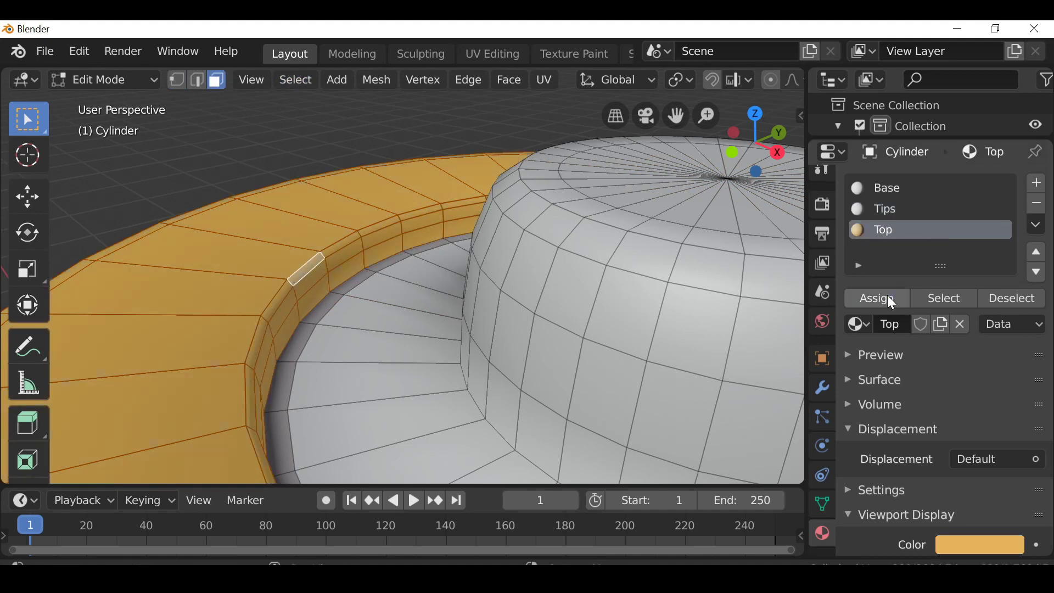
key("alt+a")
left_click(889, 188)
left_click(889, 209)
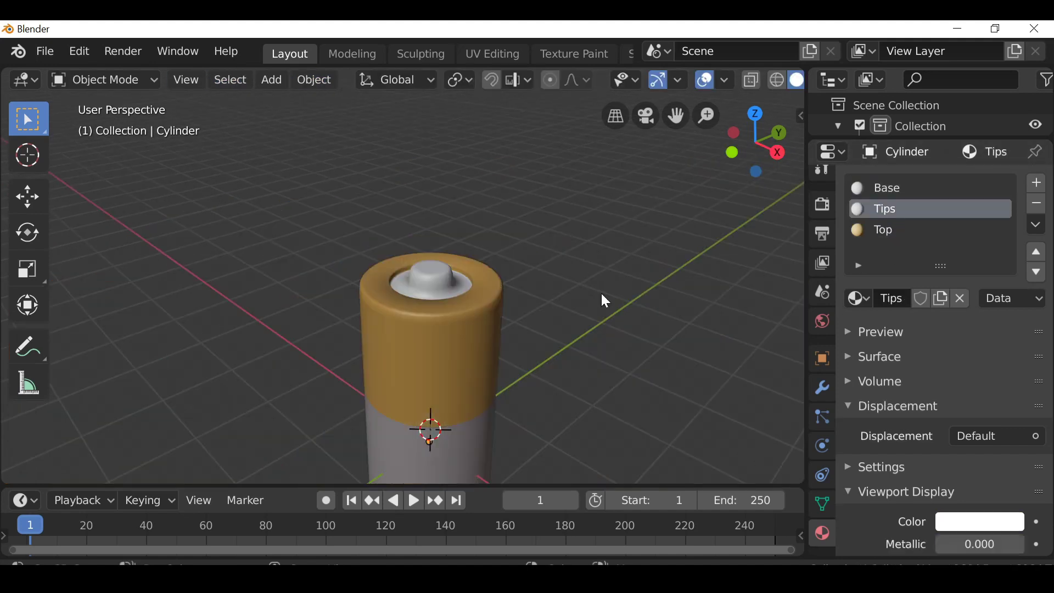
Step: Add two loop cuts on the battery's bottom ring, one near the outer edge and one towards the recess
middle_click_drag(600, 291, 504, 201)
key("Tab")
key("ctrl+r")
left_click(436, 270)
left_click(450, 266)
key("ctrl+r")
left_click(432, 279)
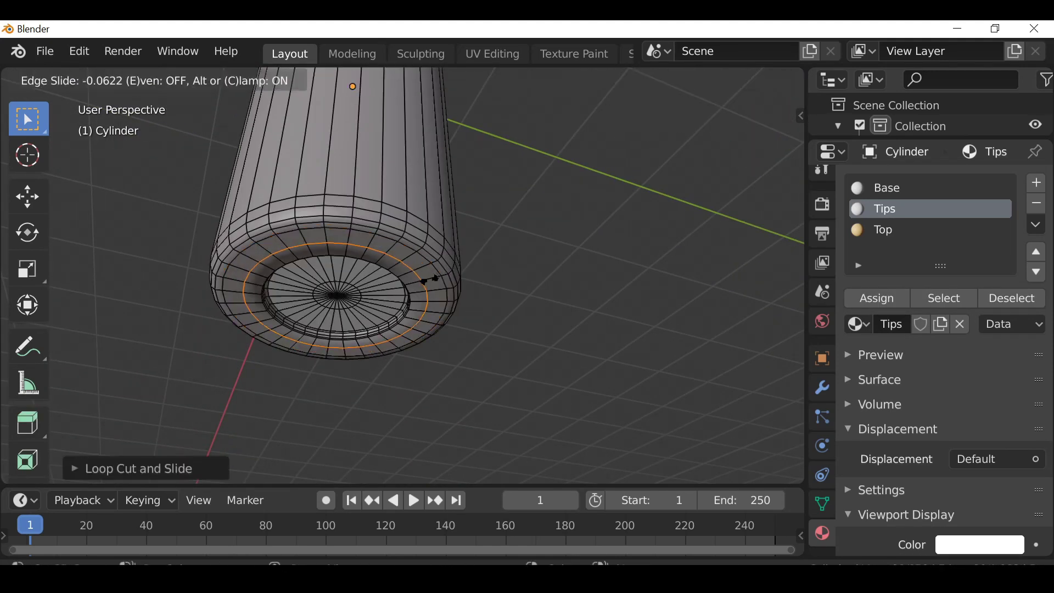
left_click(419, 281)
Step: Resize the whole battery uniformly in Object Mode and export it in FBX format
key("Tab")
scroll(419, 281, "down", 4)
middle_click_drag(508, 242, 431, 252)
scroll(482, 332, "down", 4)
left_click(431, 253)
key("s")
left_click(301, 196)
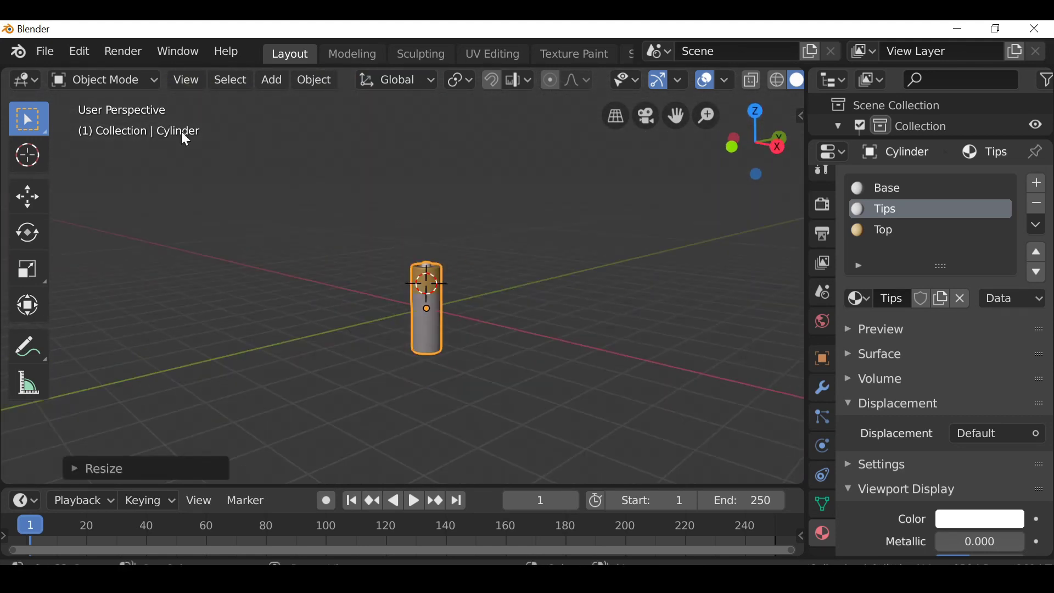
left_click(46, 51)
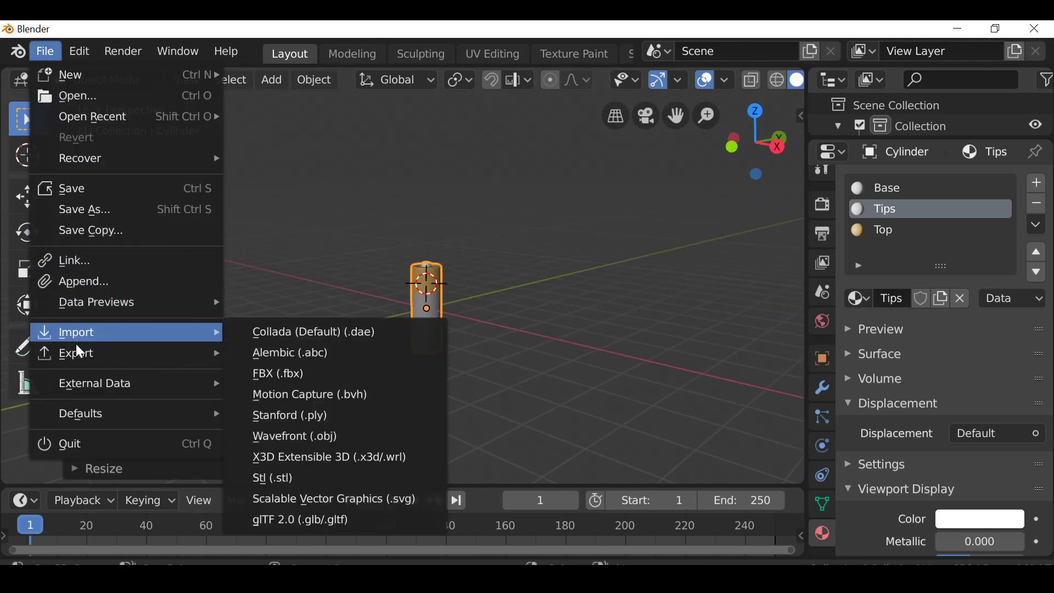
mouse_move(79, 360)
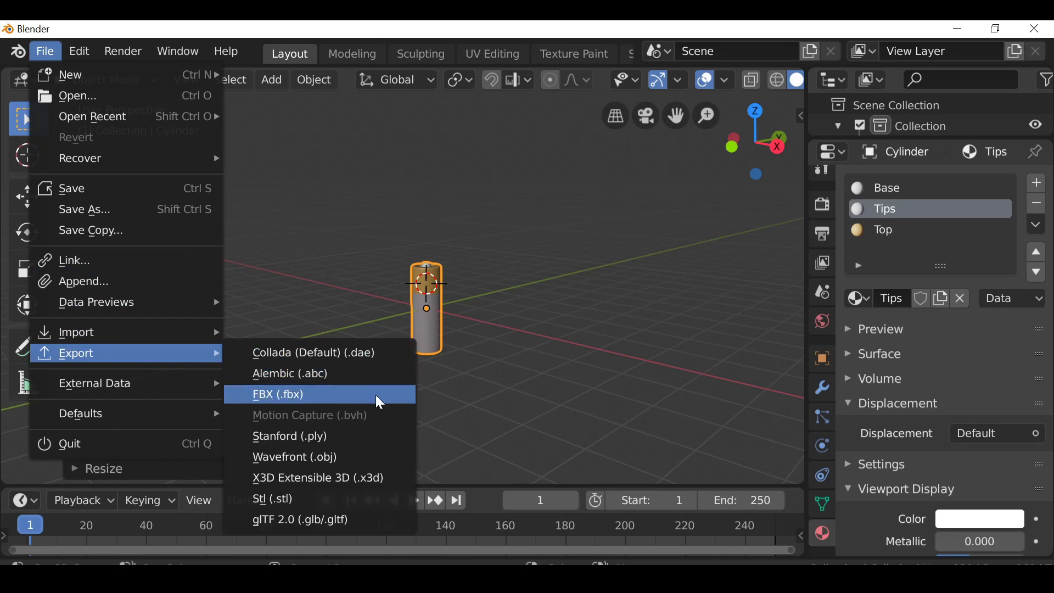
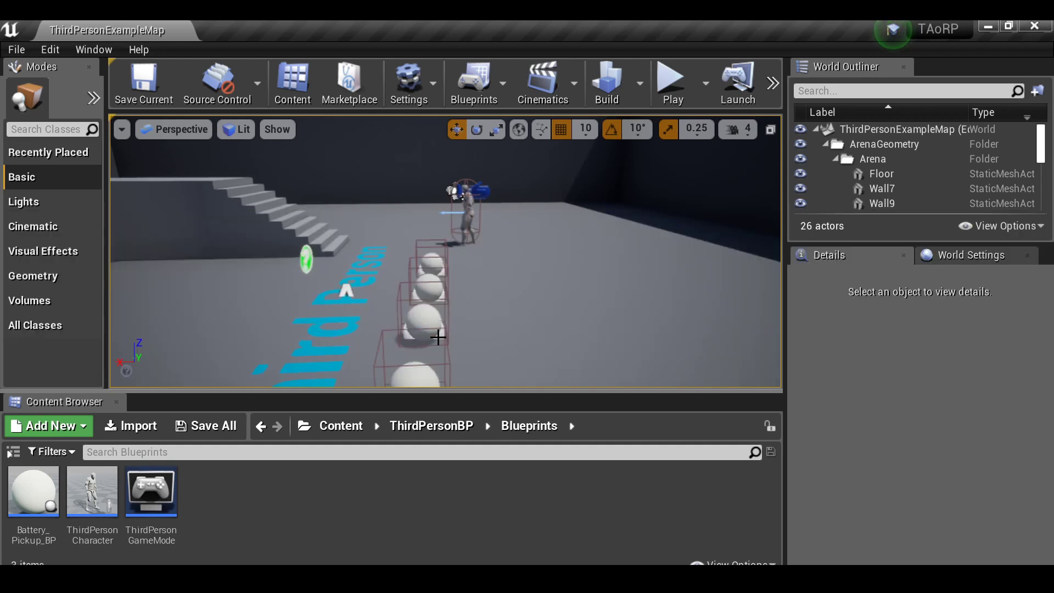
Step: Switch to Unreal Editor, create a folder named Assets inside Blueprints and open it
right_click(291, 496)
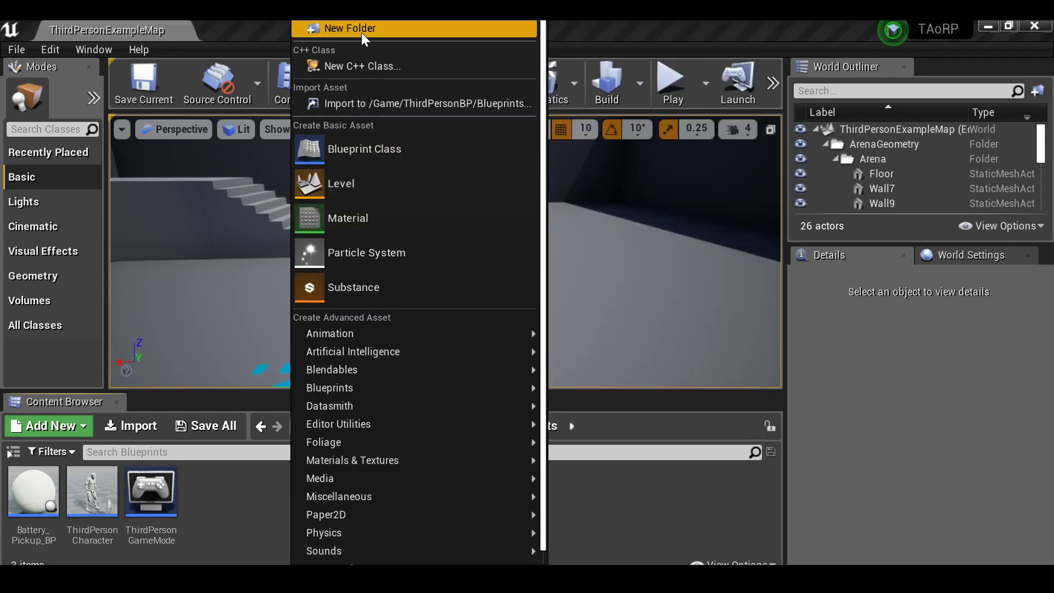
left_click(361, 30)
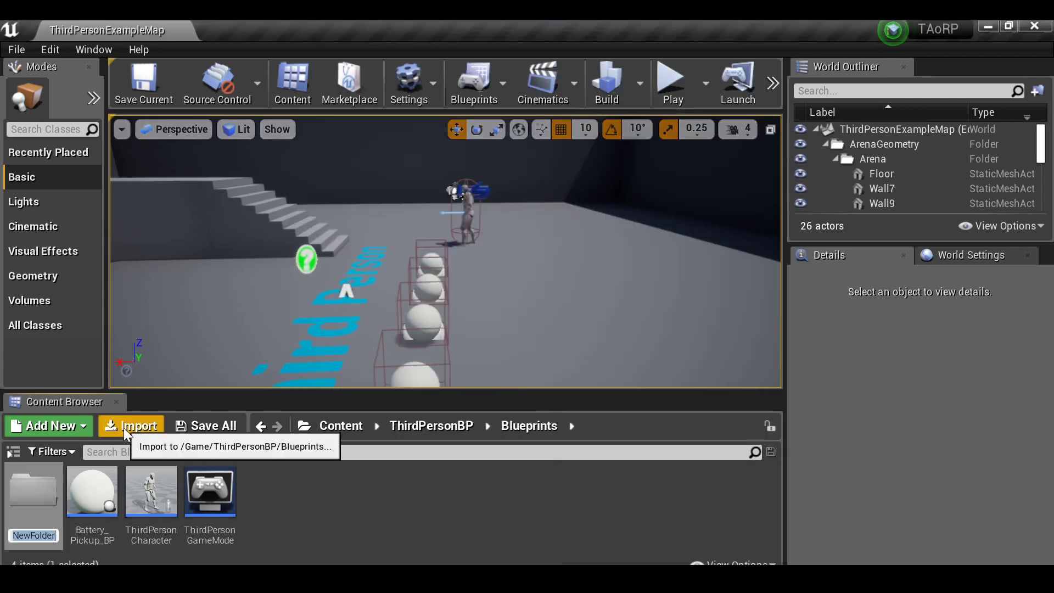
type("Assets")
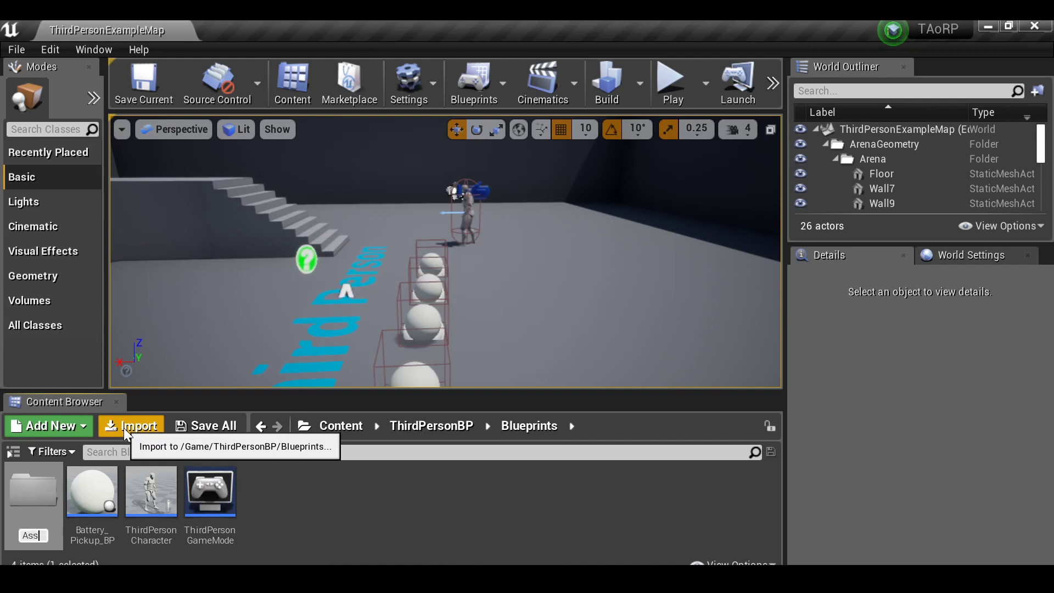
key("Return")
double_click(44, 508)
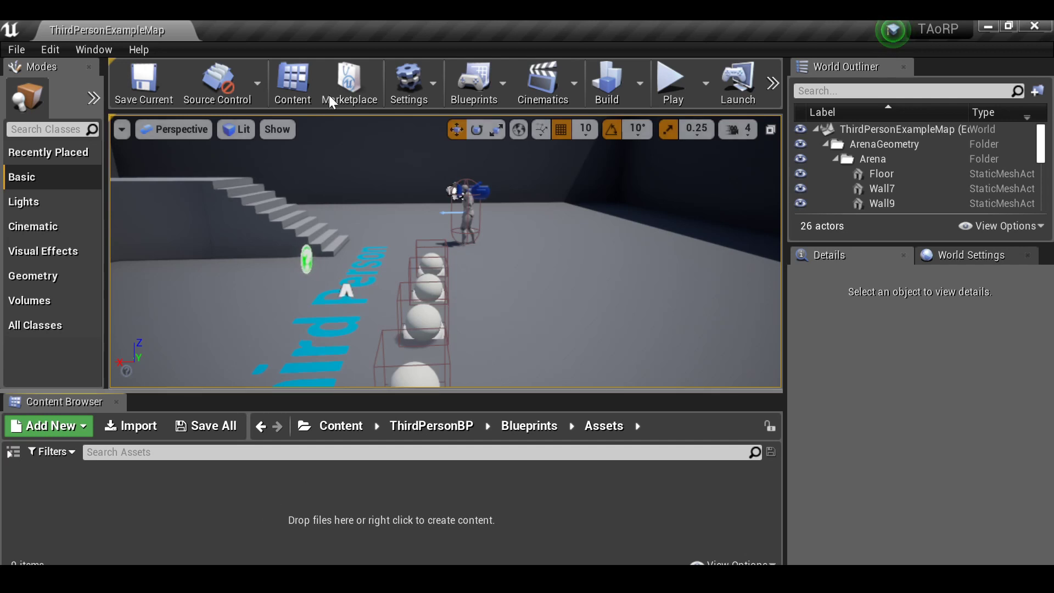
Step: Import the BatteryPickup file from File Explorer into the Assets folder with default options and save all imported content
key("alt+Tab")
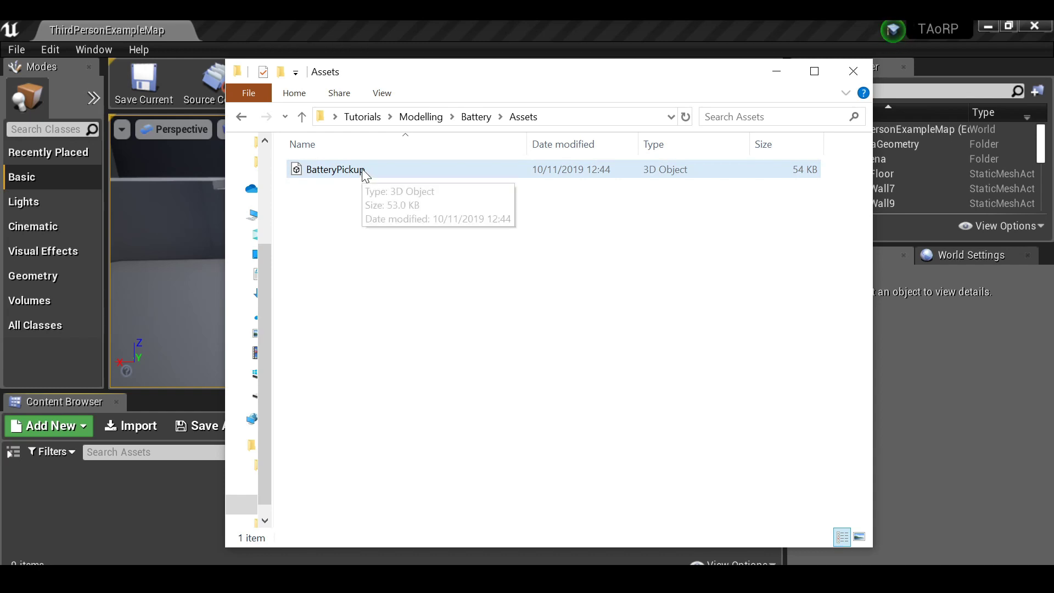
left_click_drag(363, 171, 176, 404)
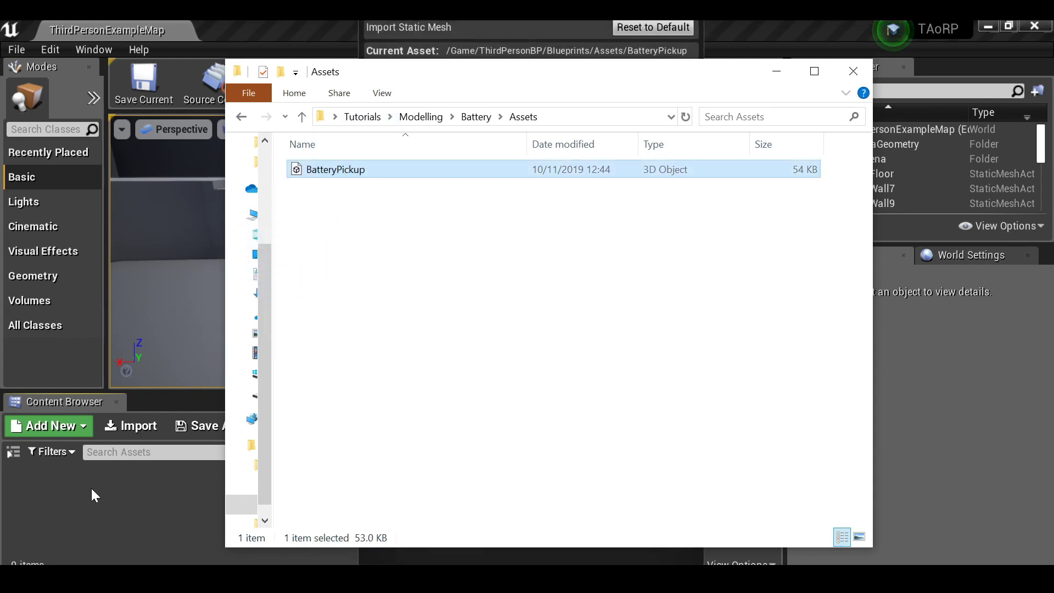
left_click(776, 73)
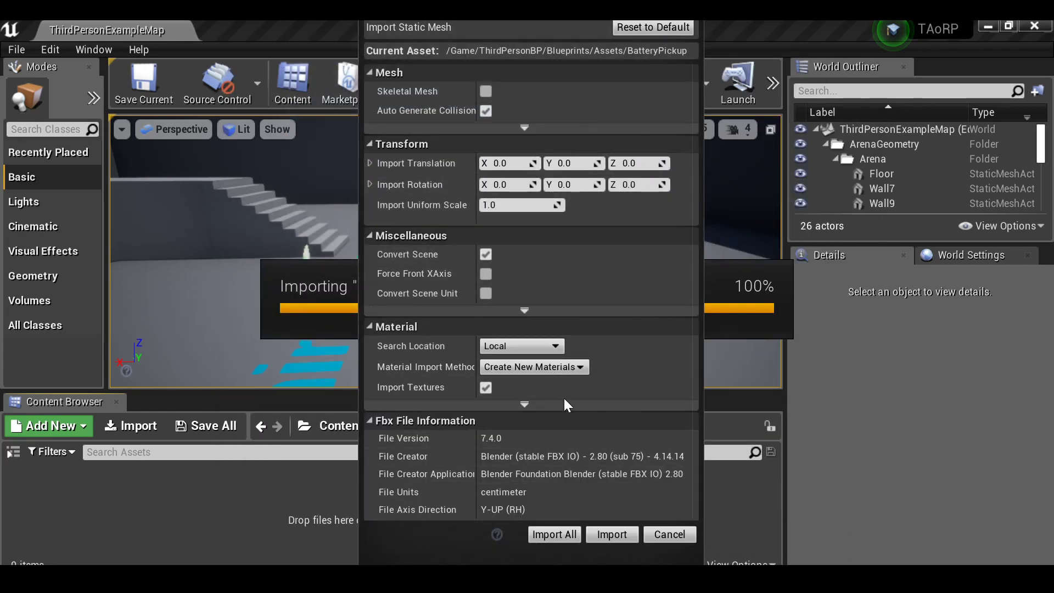
left_click(598, 539)
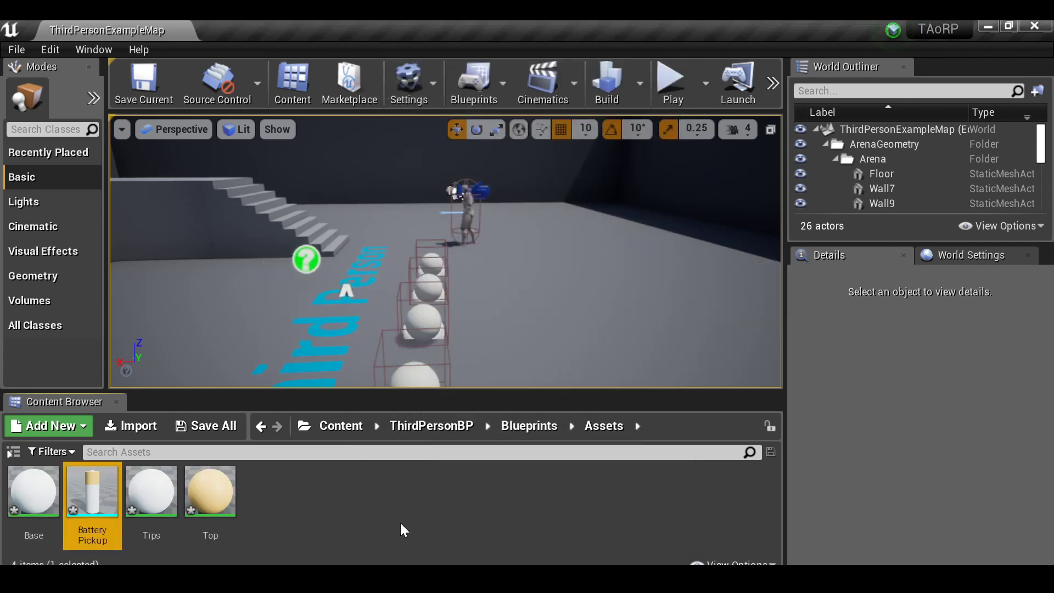
left_click(204, 427)
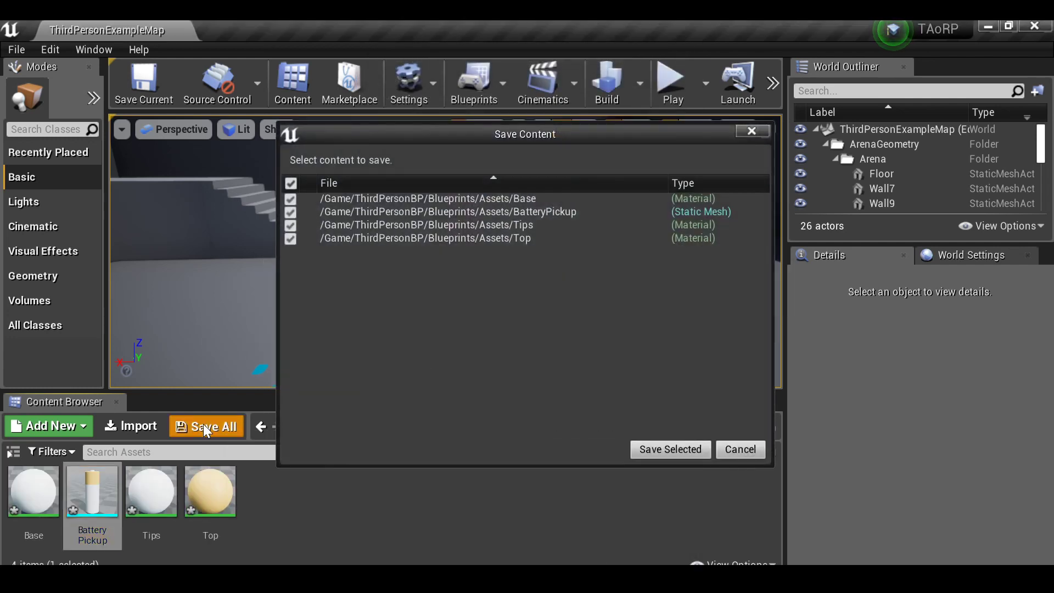
left_click(670, 449)
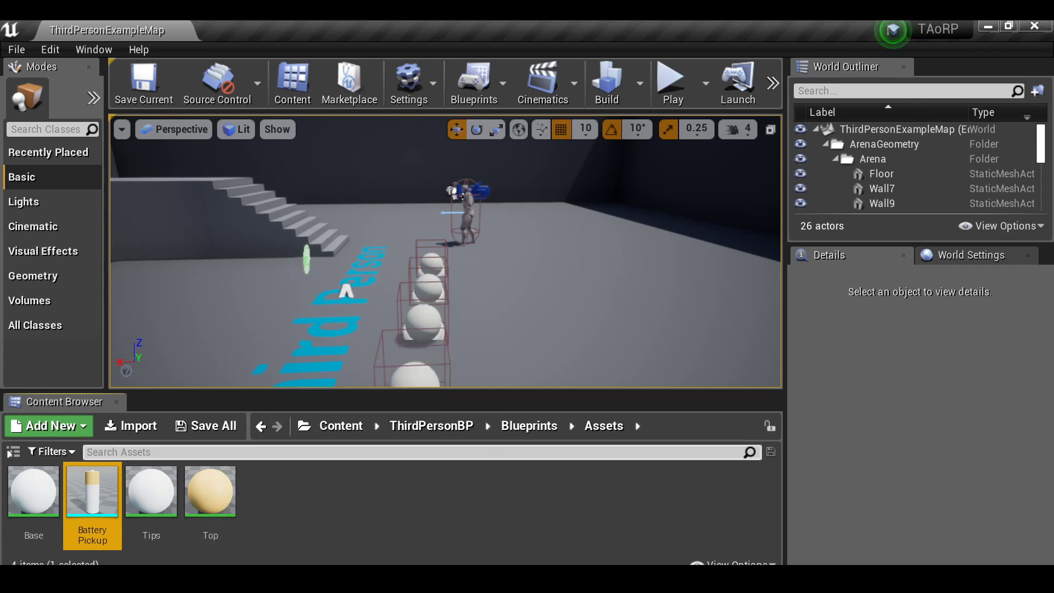
Step: Open the Base material in a maximized editor and move the overlapping Param node and Base result node apart
double_click(35, 495)
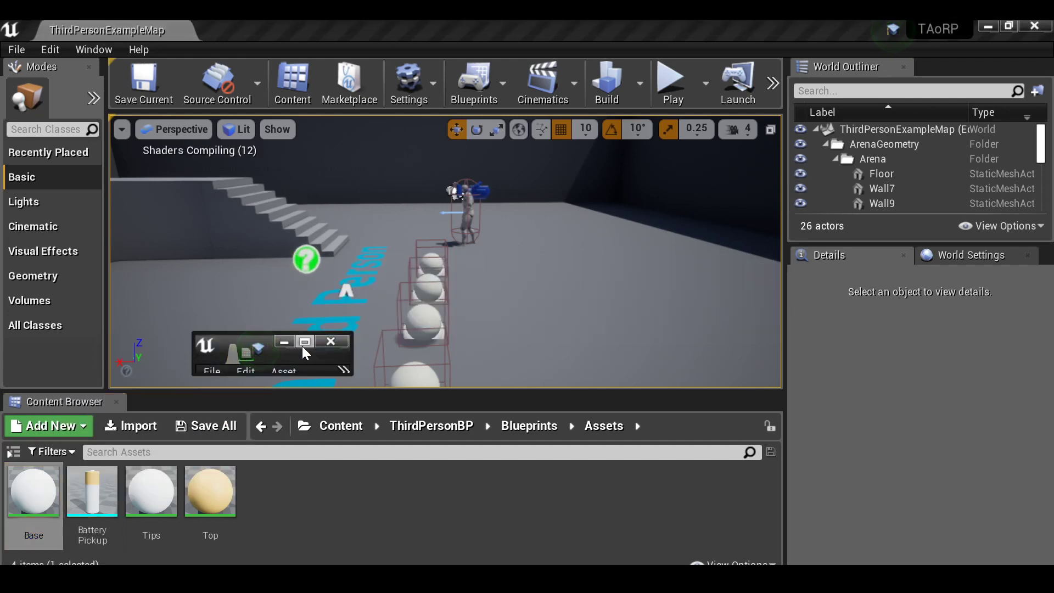
left_click(303, 342)
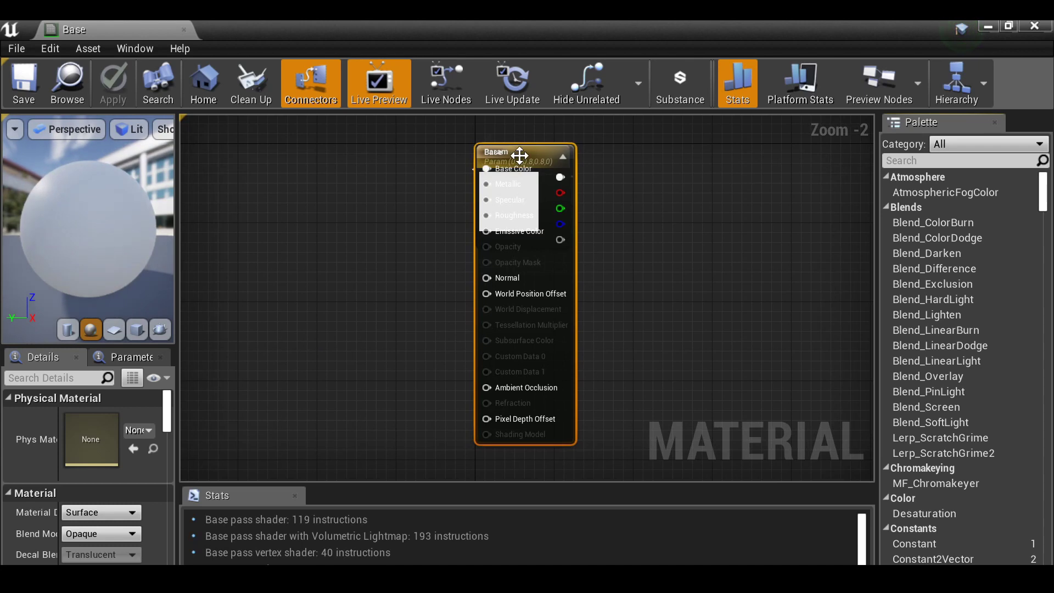
left_click_drag(522, 151, 423, 155)
scroll(487, 217, "up", 1)
right_click_drag(487, 220, 445, 254)
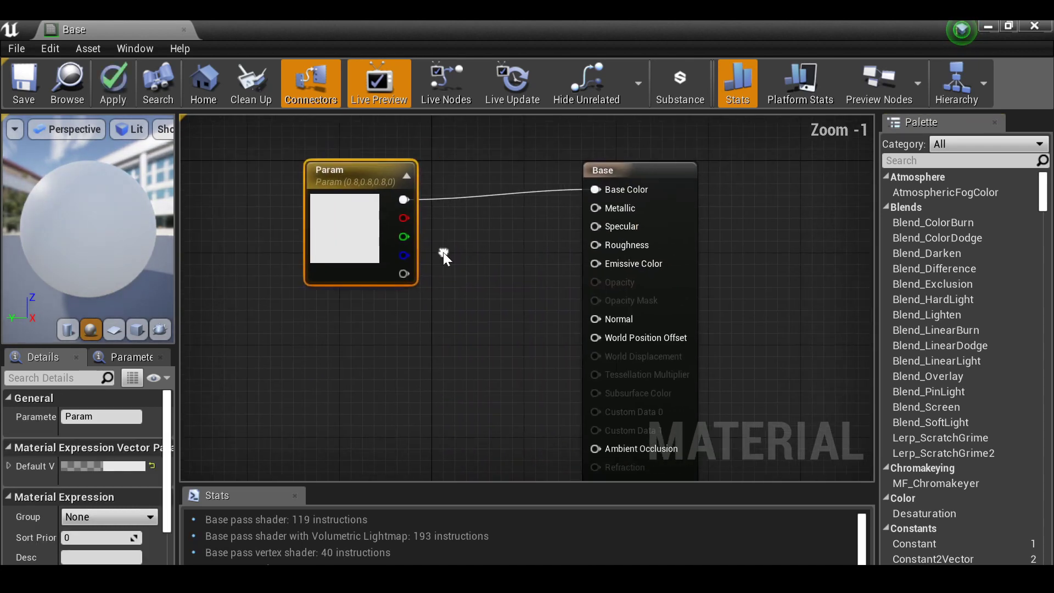
left_click(604, 156)
left_click_drag(647, 163, 624, 164)
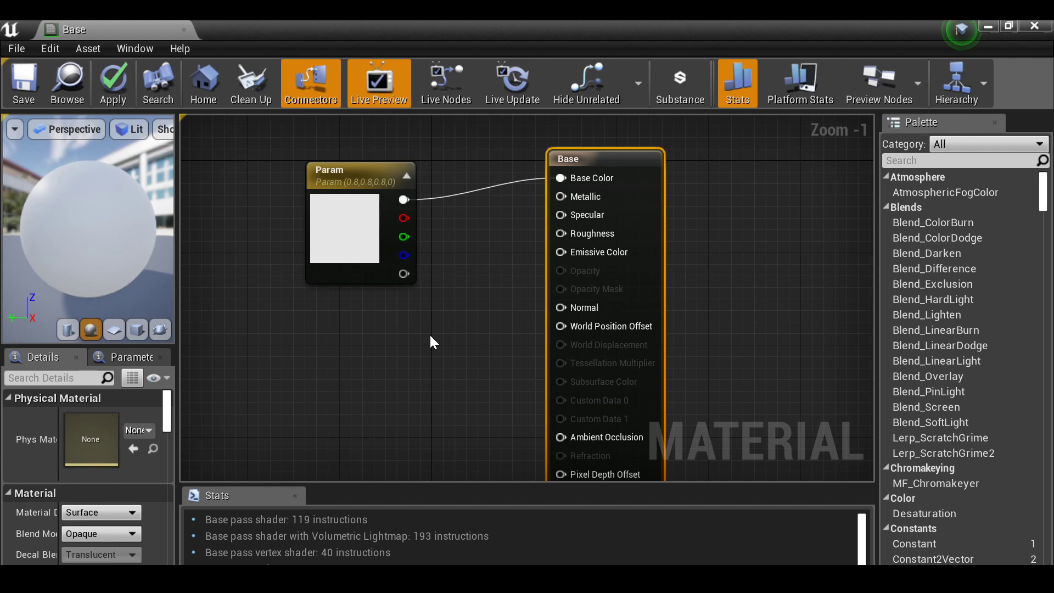
right_click(386, 334)
type("const")
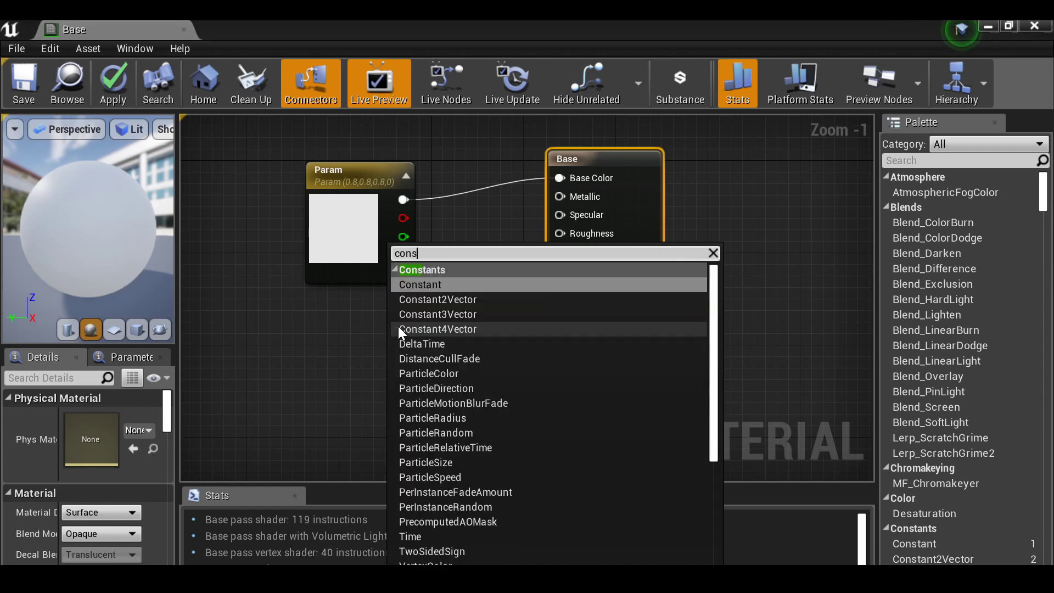
left_click(439, 285)
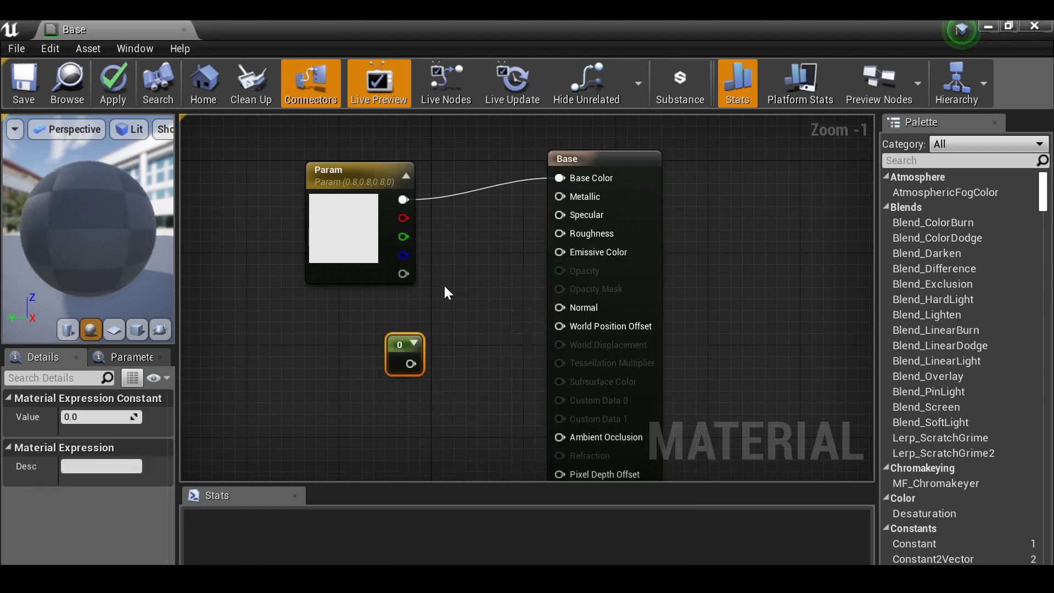
key("1")
left_click(466, 309)
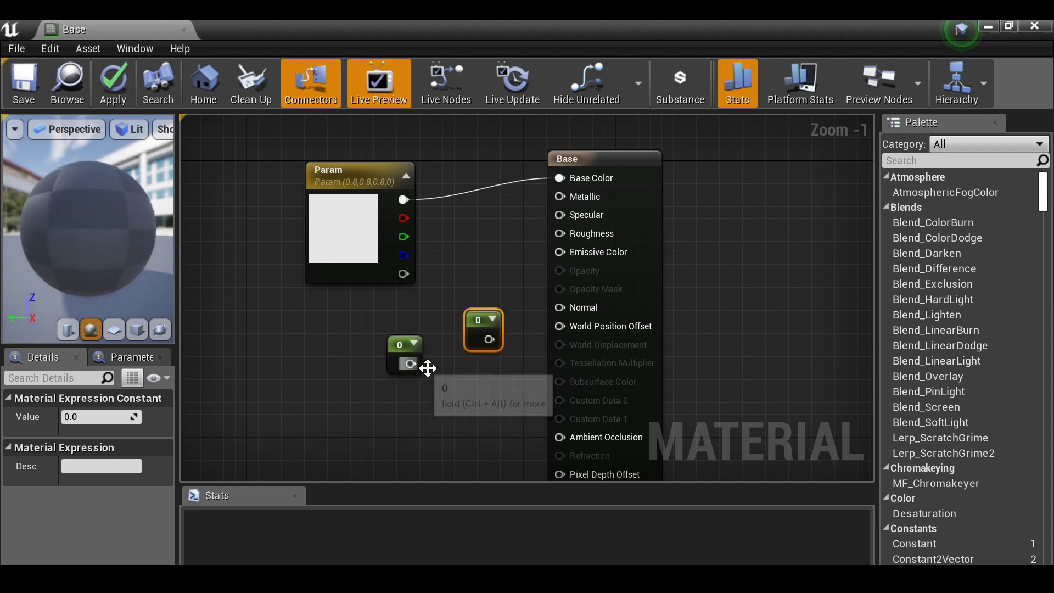
left_click_drag(483, 394, 391, 343)
key("Delete")
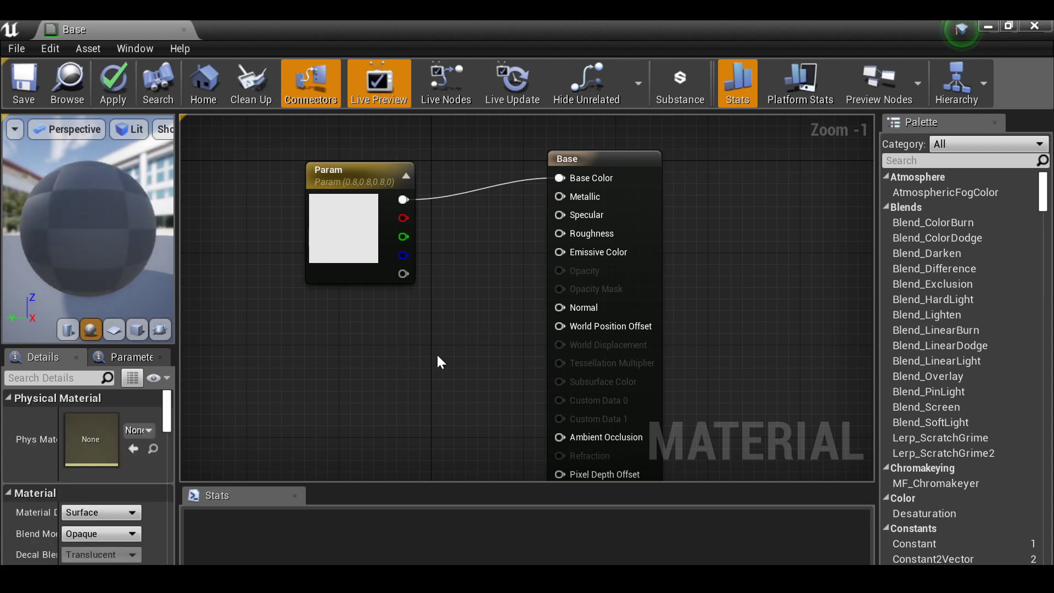
Step: Add two Constant nodes to the Base material and connect one to Metallic and the other to Roughness
left_click(431, 338)
left_click_drag(455, 357, 568, 195)
left_click_drag(442, 345, 390, 322)
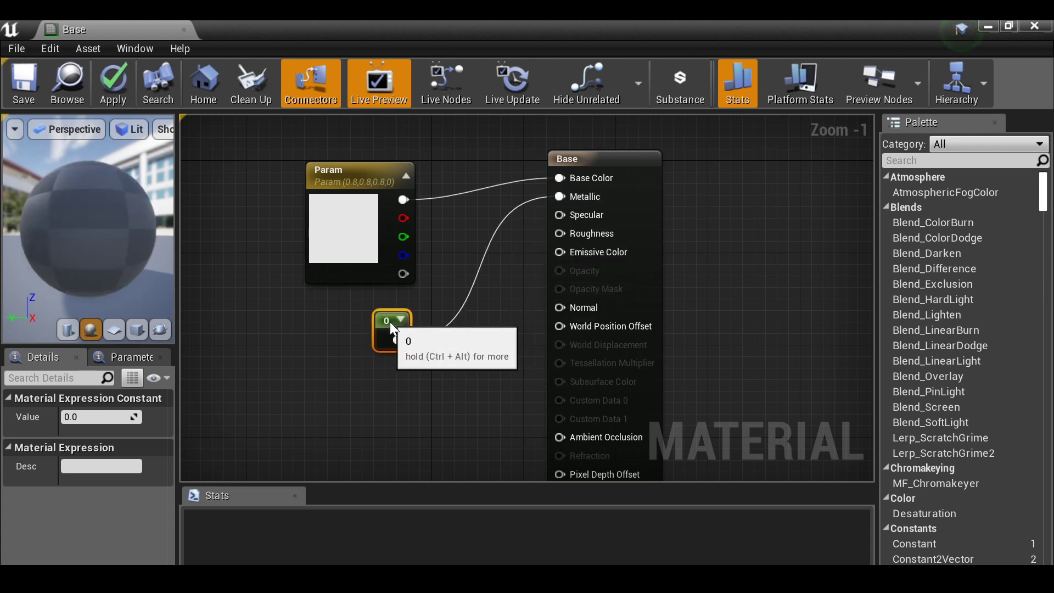
left_click(413, 374)
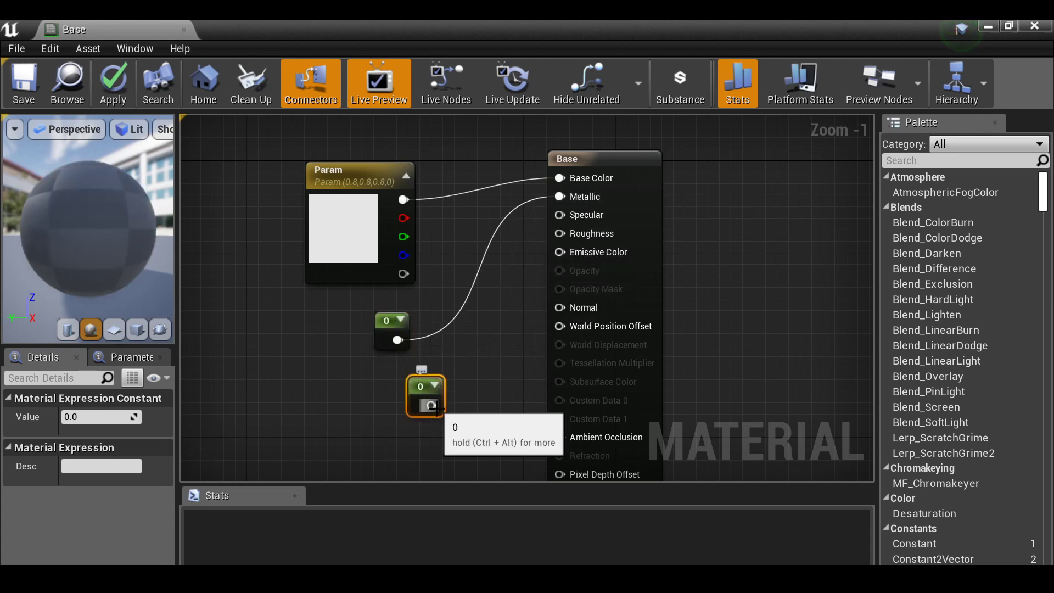
left_click_drag(431, 405, 560, 234)
Step: Set the Metallic constant to 1 and the Roughness constant to 0.2, and save and close the Base material
left_click(393, 323)
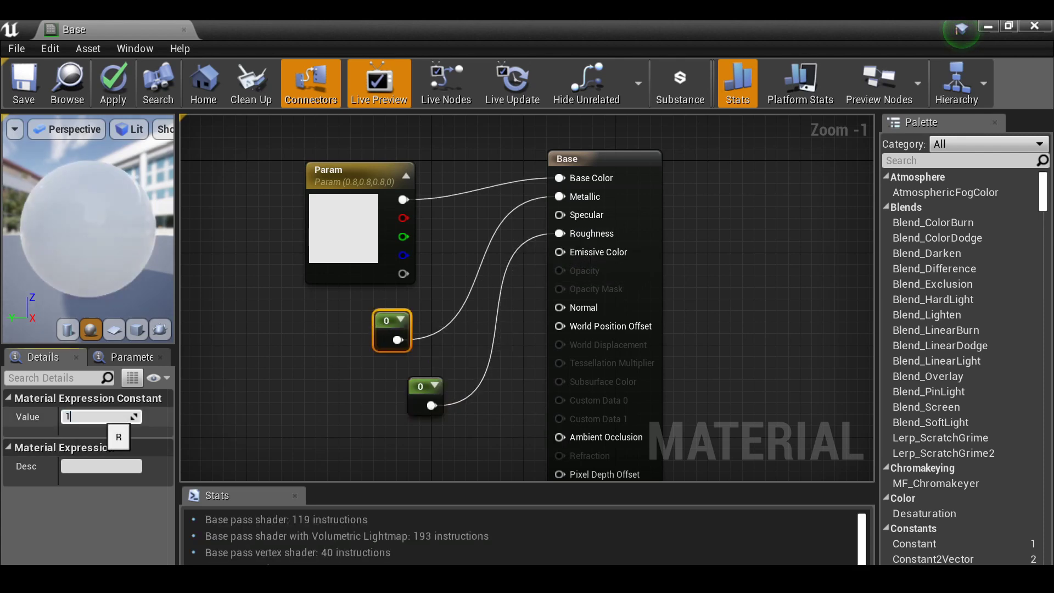
left_click(107, 419)
type("1")
key("Return")
left_click(421, 394)
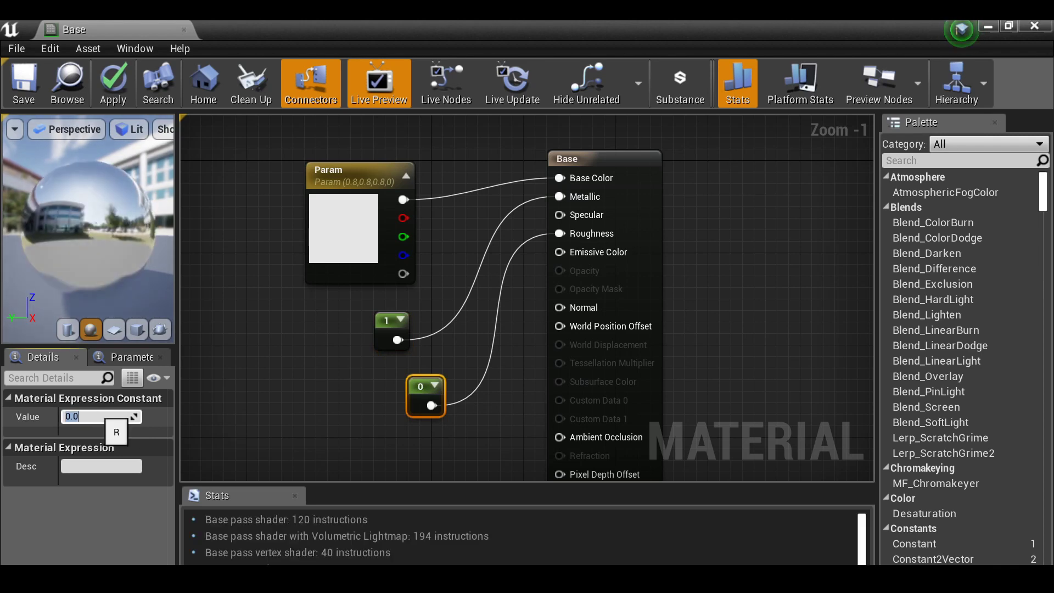
key("Return")
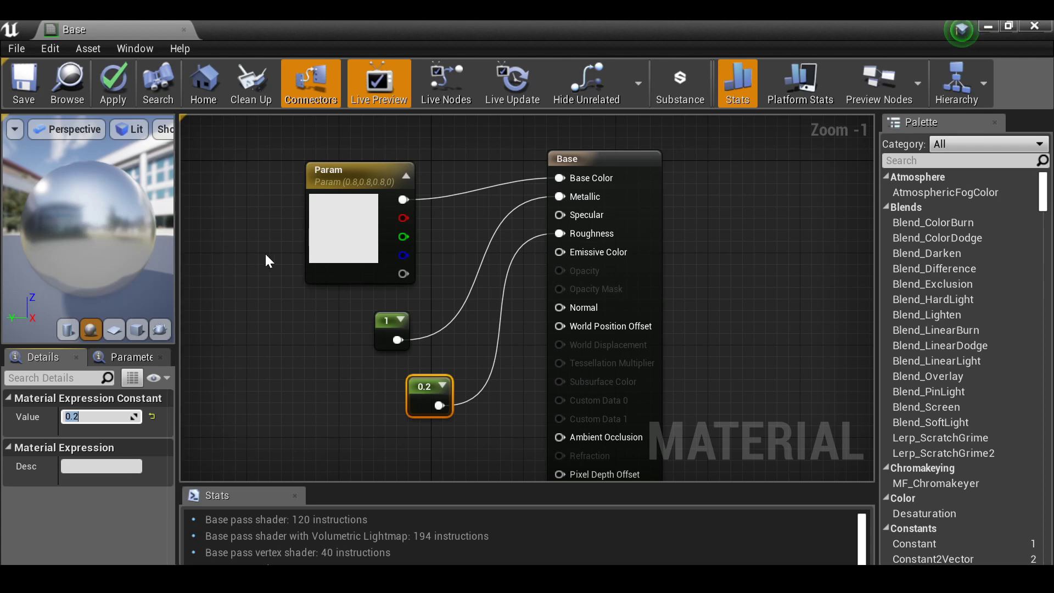
left_click(22, 90)
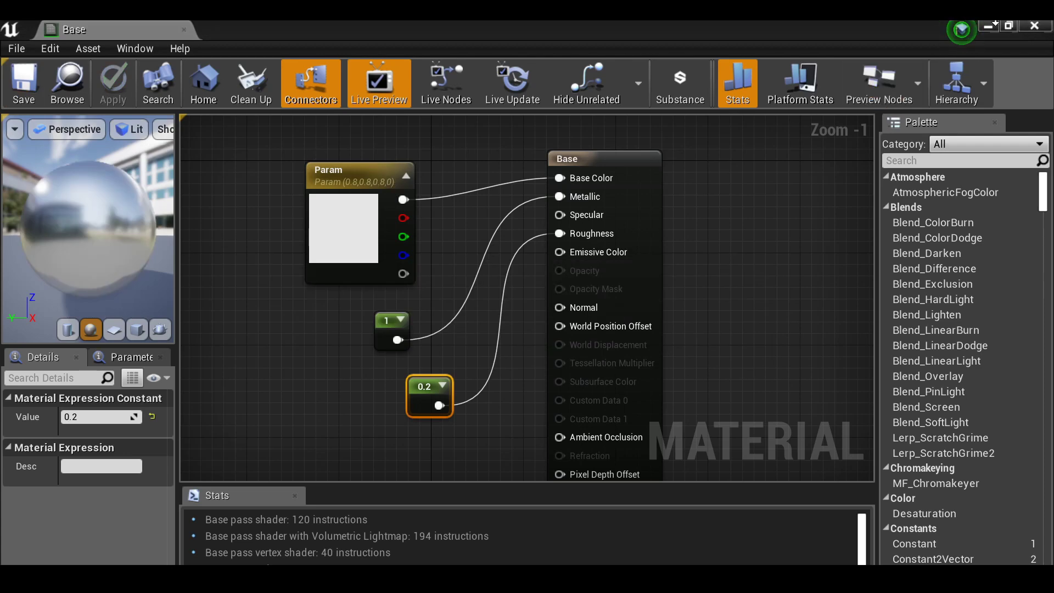
left_click(1032, 27)
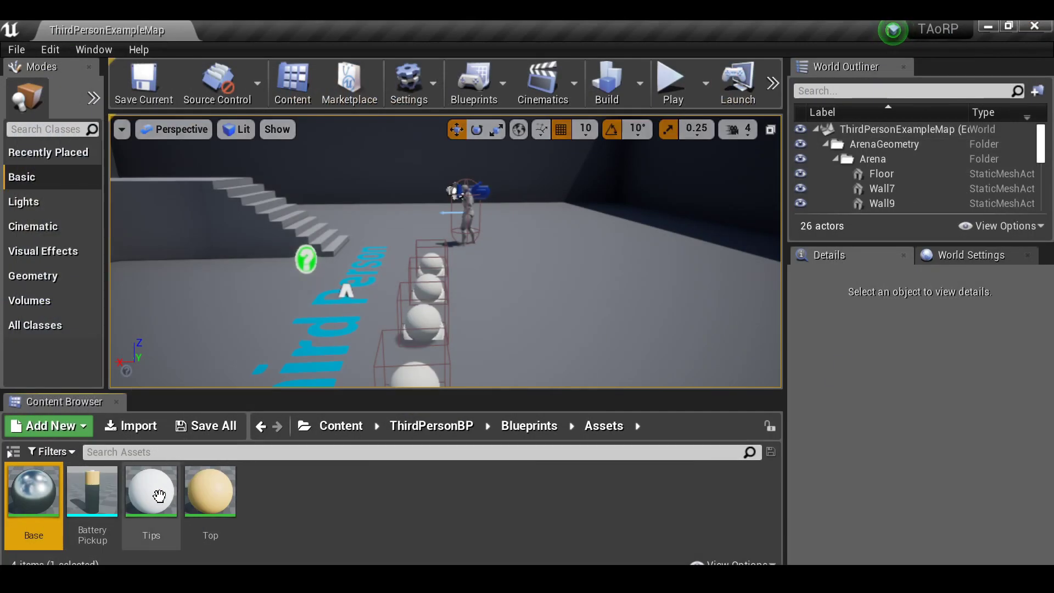
Step: Open the Battery_Pickup_BP blueprint from the Blueprints folder and show its 3D viewport
left_click(210, 491)
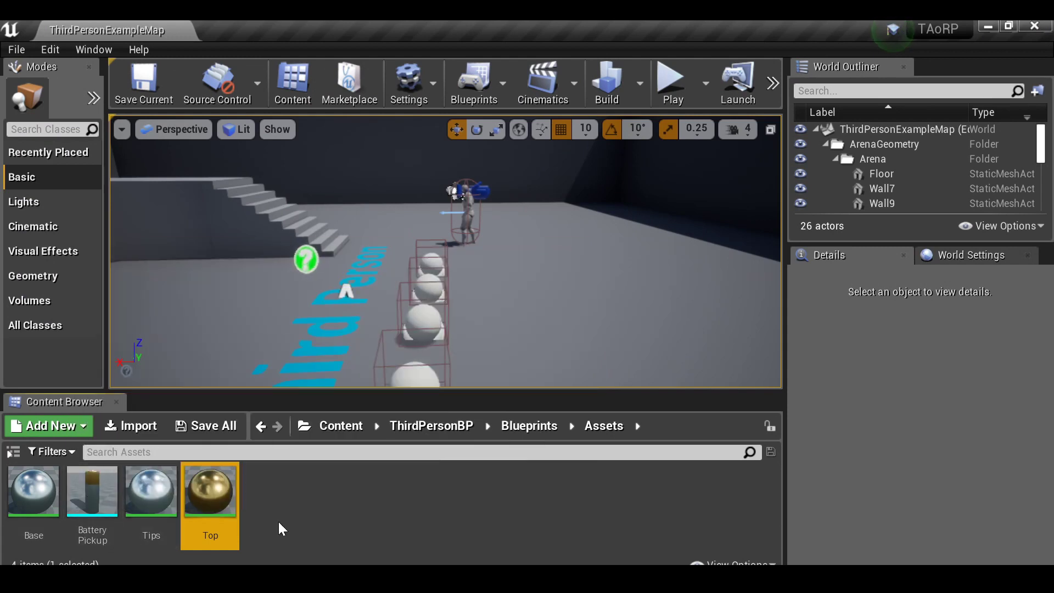
left_click(528, 428)
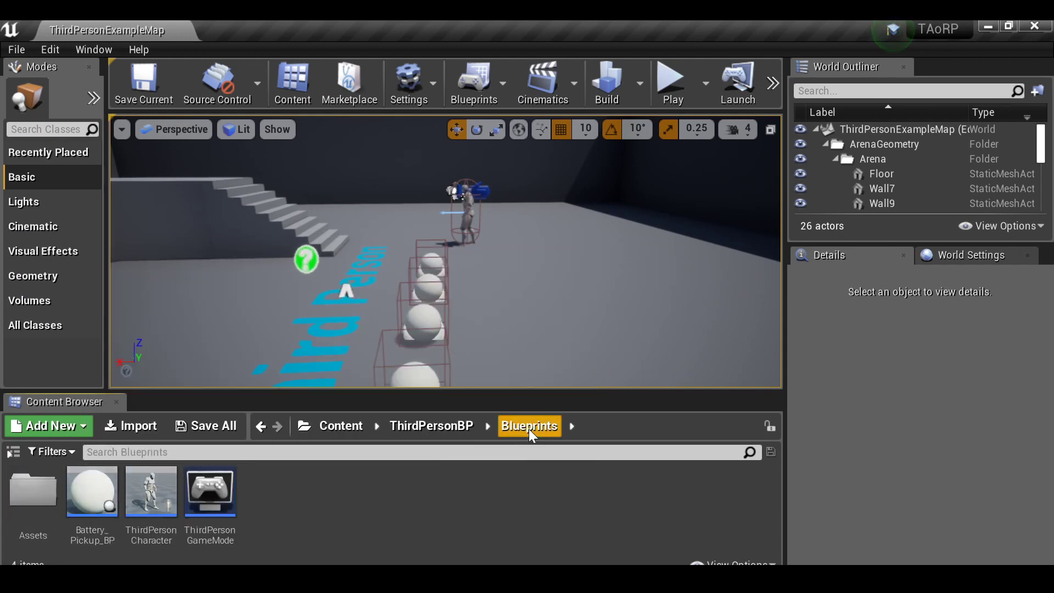
double_click(90, 499)
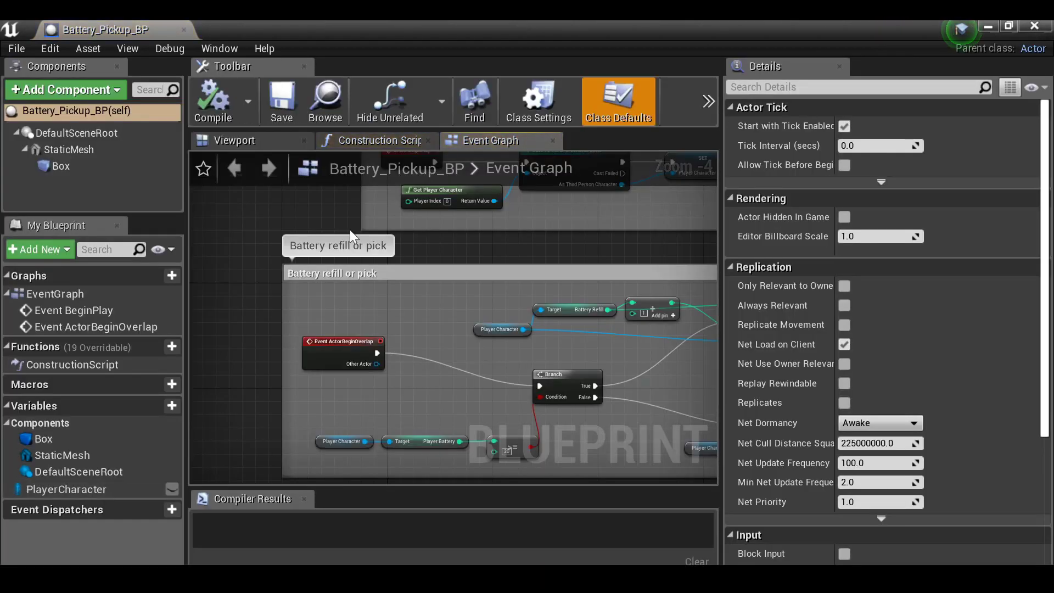
left_click(259, 138)
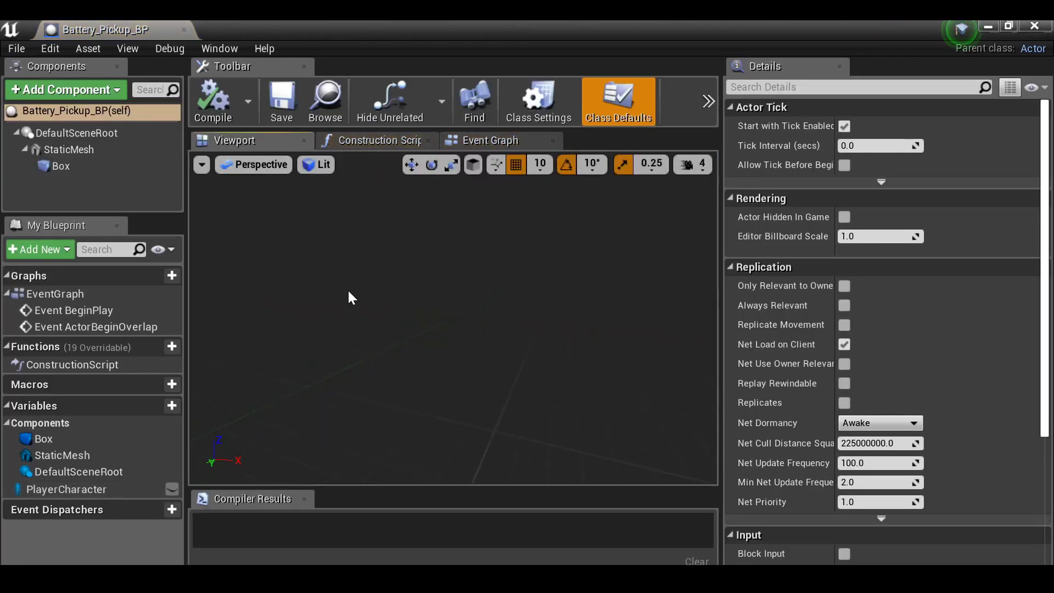
Step: Assign the BatteryPickup mesh from the Assets folder to the blueprint's StaticMesh component and compile
left_click(66, 149)
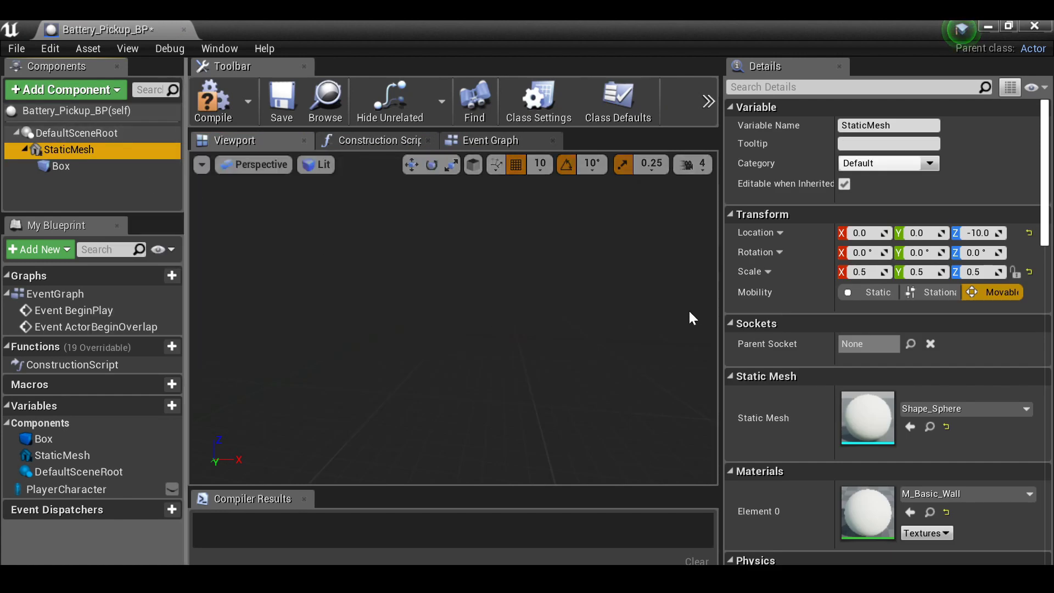
left_click(915, 410)
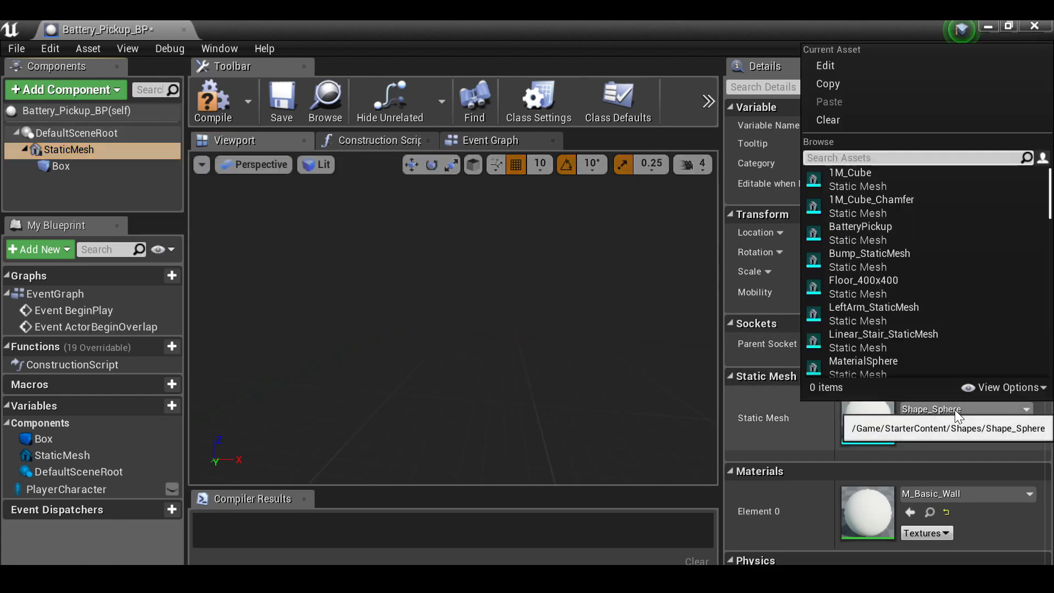
left_click(810, 433)
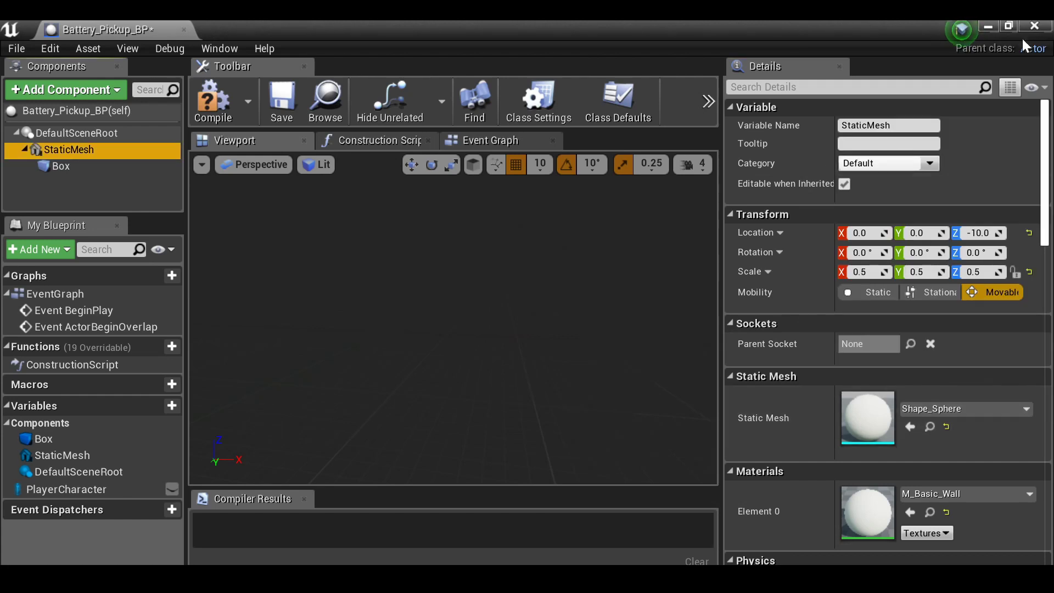
left_click(988, 28)
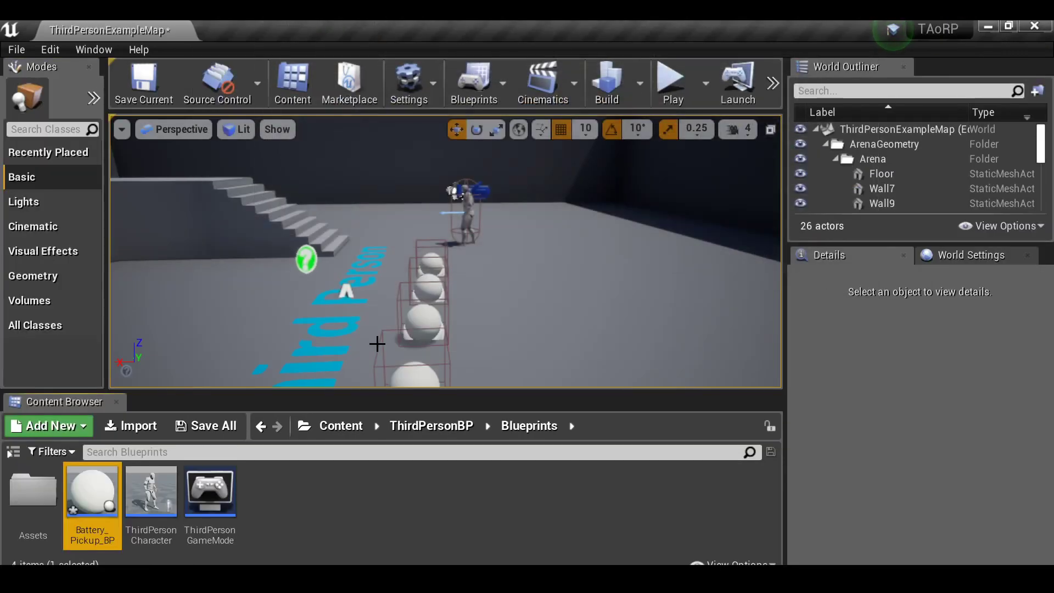
double_click(33, 488)
left_click(97, 489)
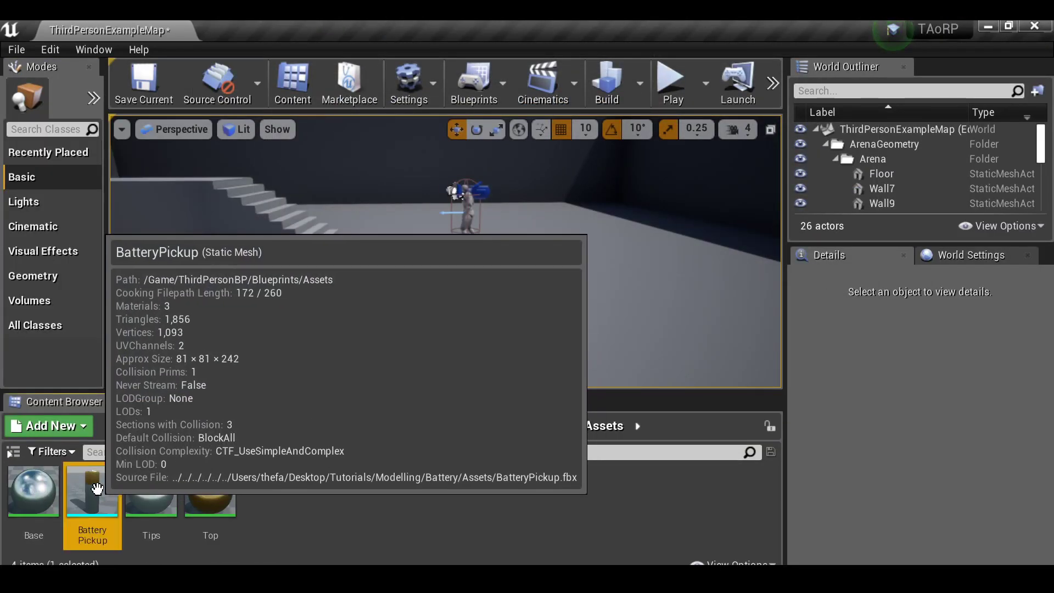
mouse_move(546, 31)
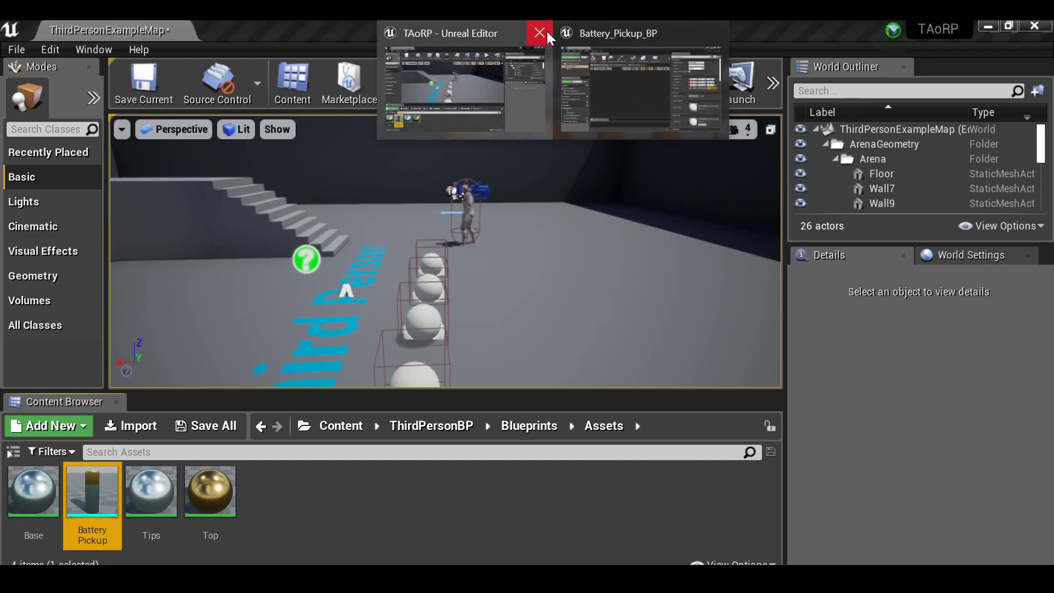
left_click(645, 71)
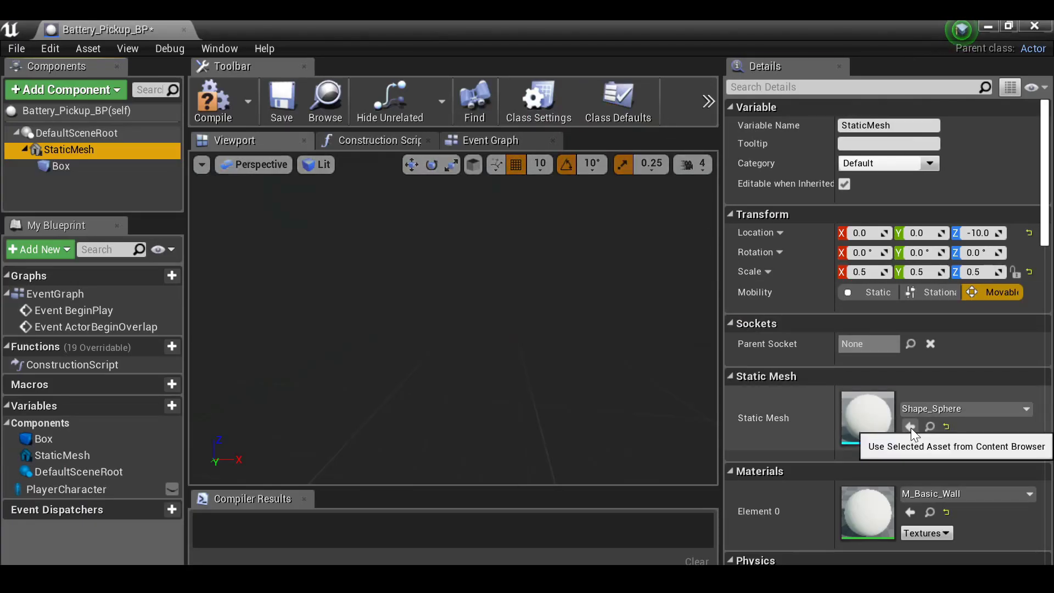
left_click(909, 427)
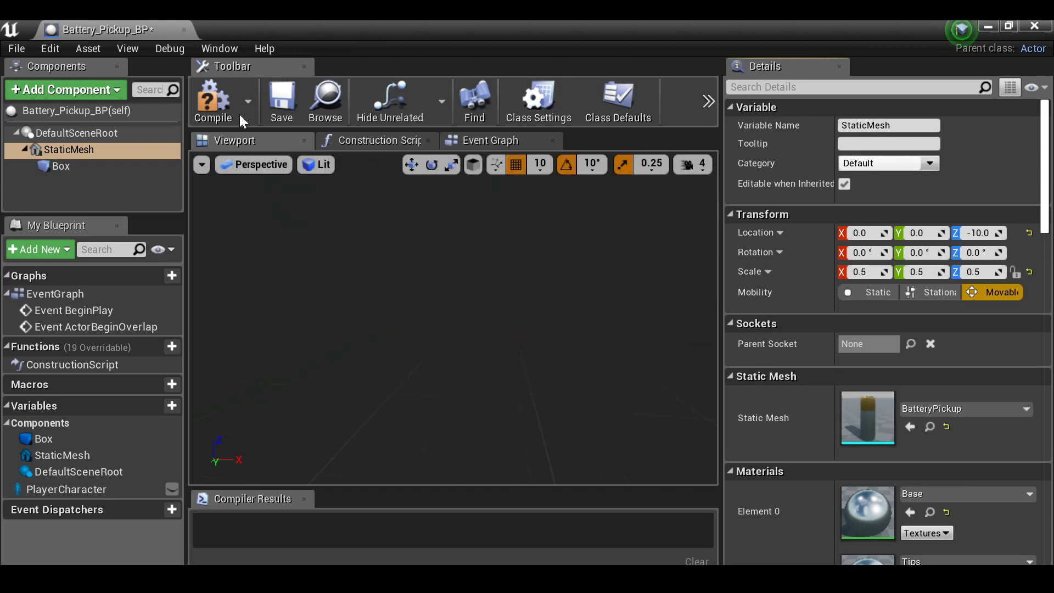
left_click(209, 109)
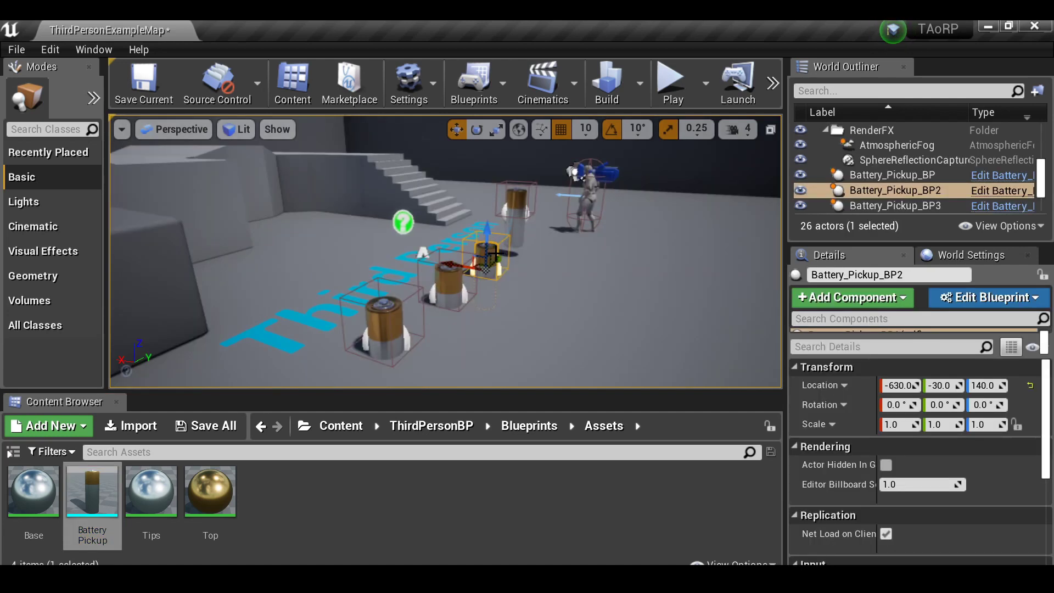
Step: Delete the three extra battery pickups from the level, keeping only Battery_Pickup_BP near the character
key("Delete")
left_click(446, 282)
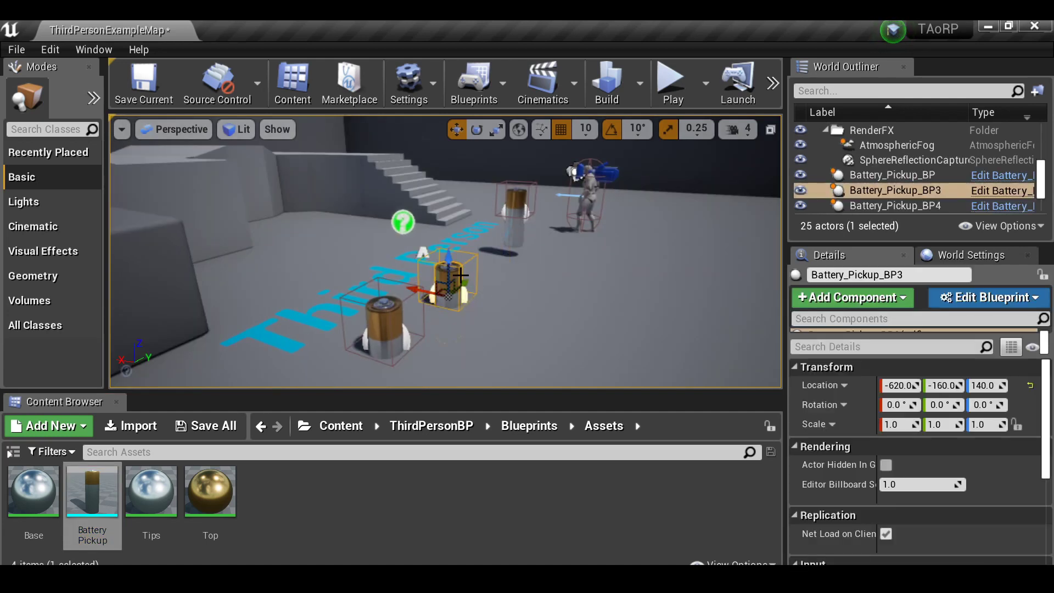
key("Delete")
left_click(384, 321)
key("Delete")
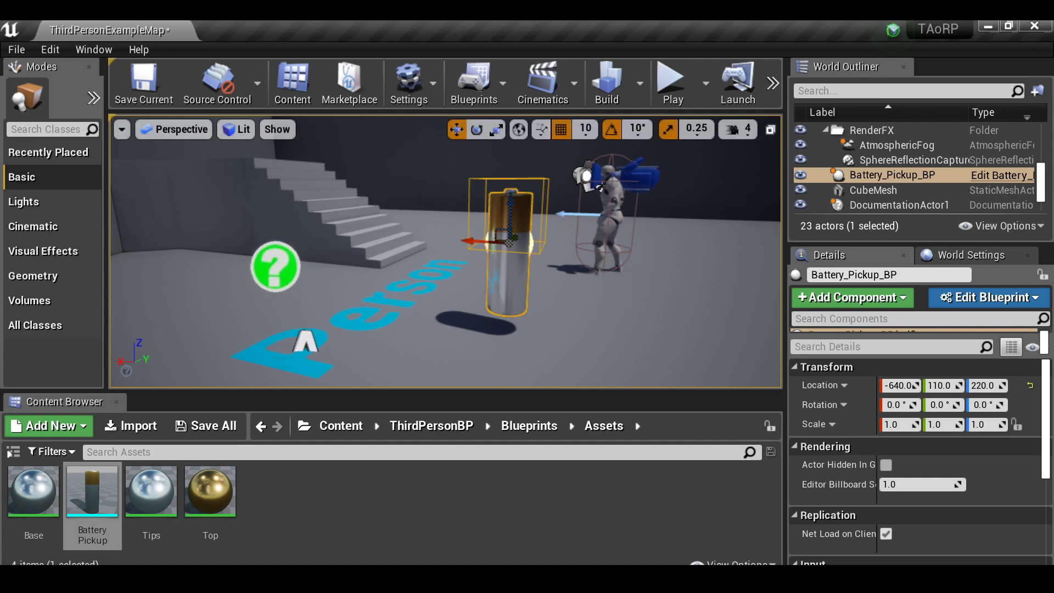
Step: Fit the blueprint's Box around the whole battery with Z location 20 and Z scale 4.25, and compile and close the blueprint
key("alt+Tab")
left_click(499, 243)
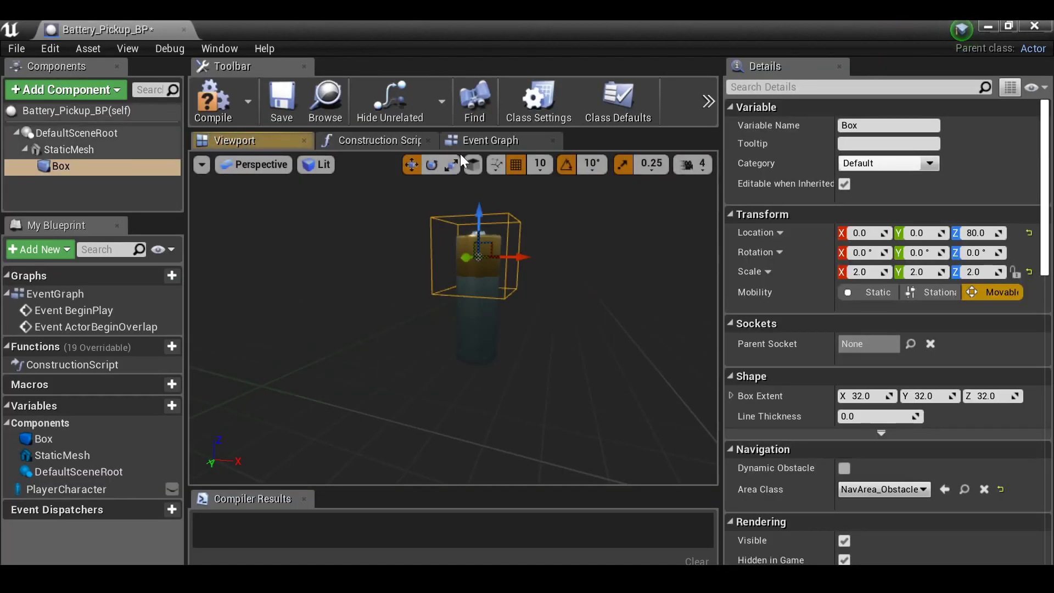
left_click(414, 165)
mouse_move(476, 211)
left_mouse_down()
mouse_move(475, 247)
mouse_move(477, 211)
left_mouse_up()
left_click(450, 164)
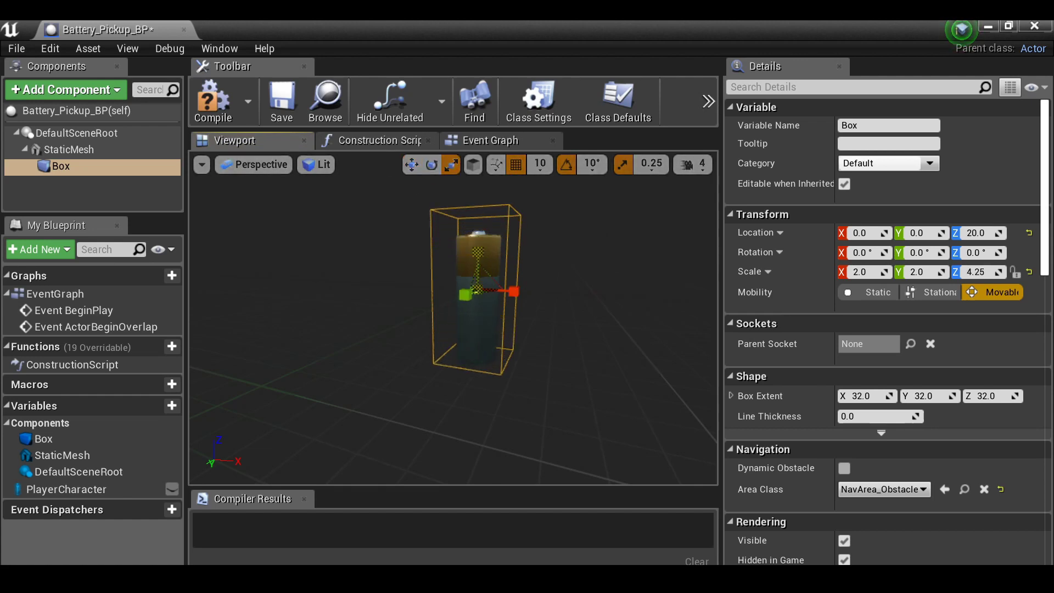
right_click_drag(469, 314, 552, 291)
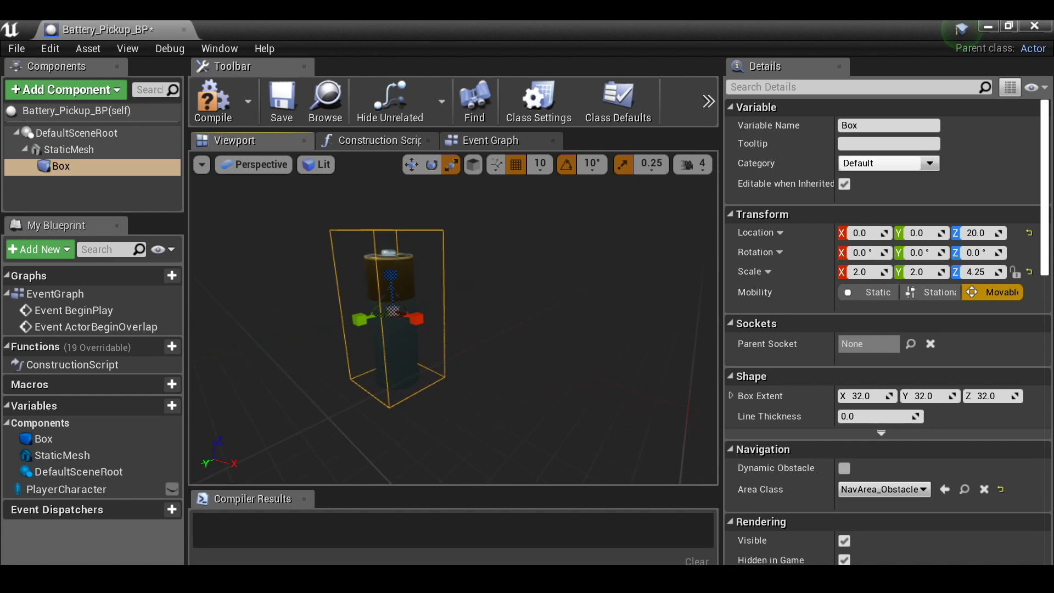
left_click(226, 119)
left_click(1034, 26)
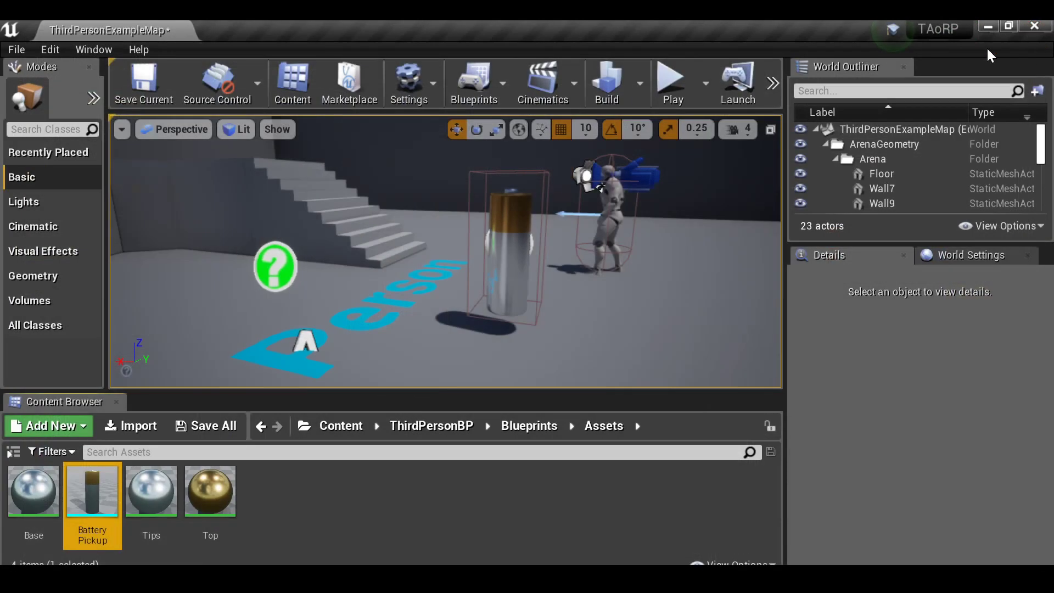
Step: Scale the battery pickup in the level down uniformly to 0.075 on all axes
left_click(527, 187)
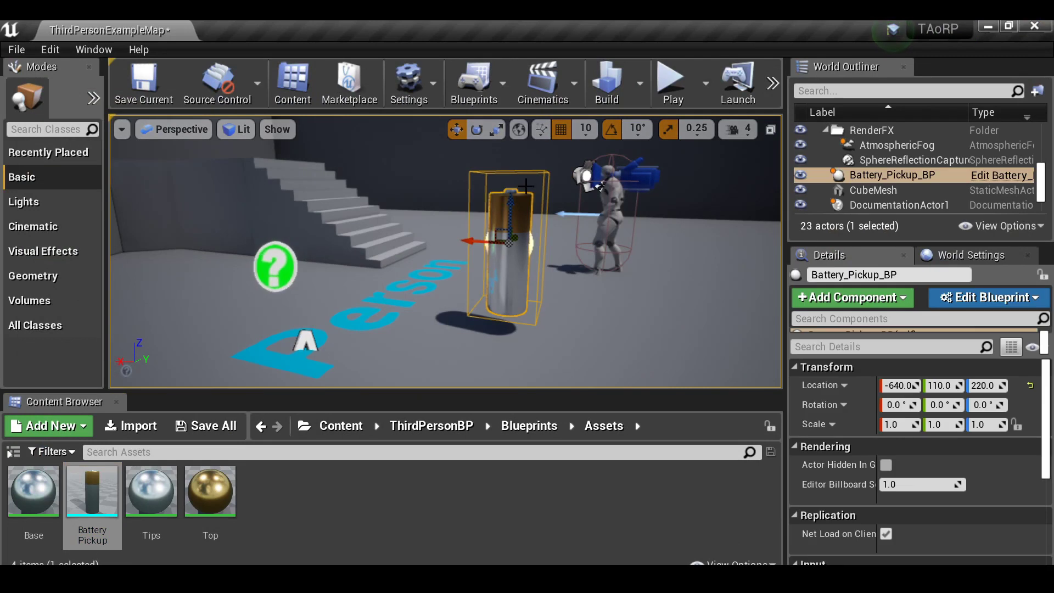
left_click(496, 130)
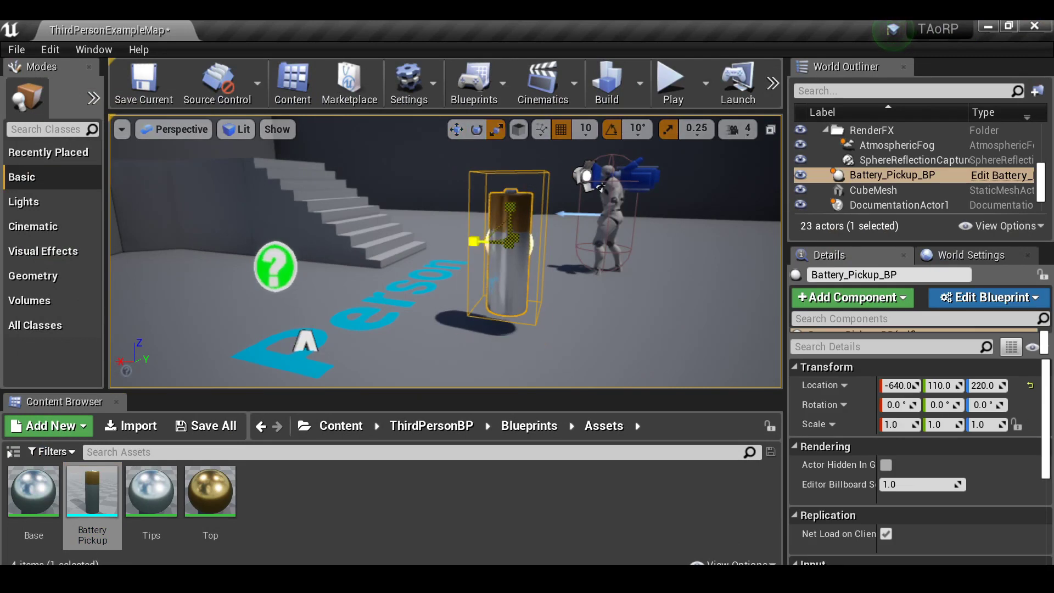
left_click_drag(509, 241, 472, 258)
key("f")
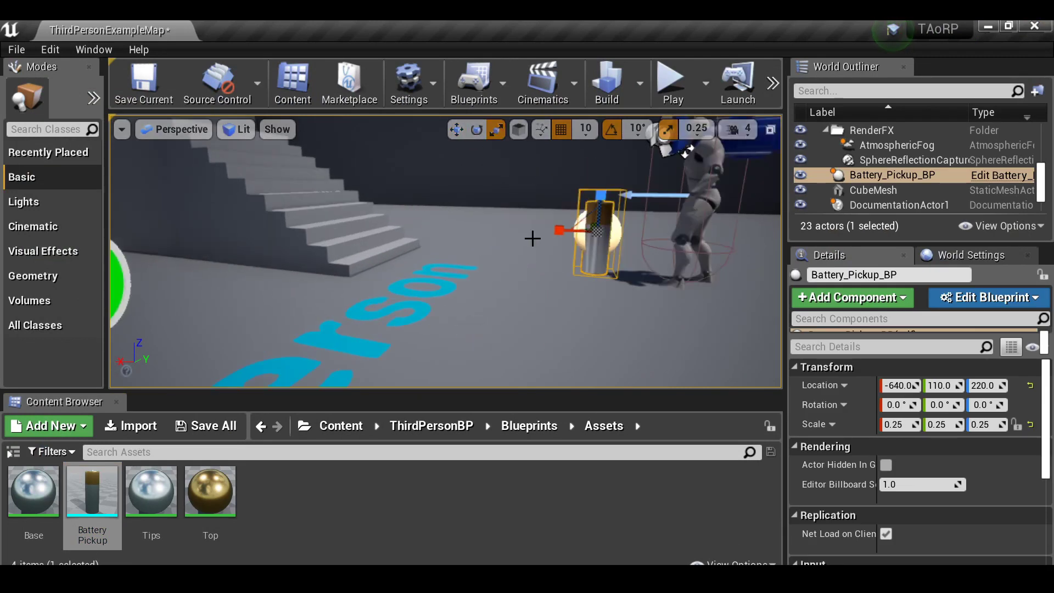
right_click_drag(428, 209, 329, 236)
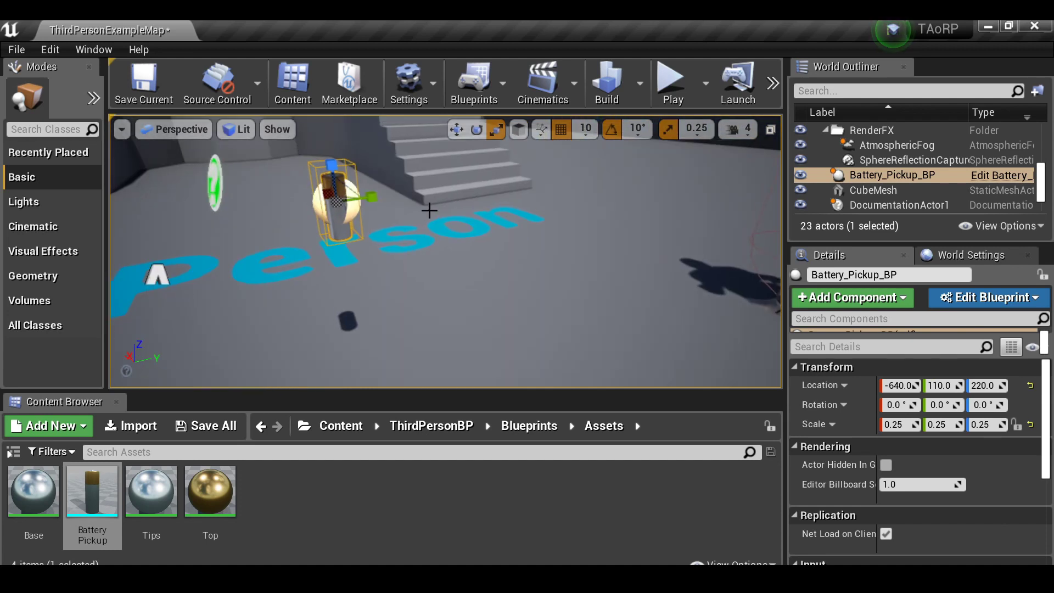
right_click_drag(384, 214, 556, 211)
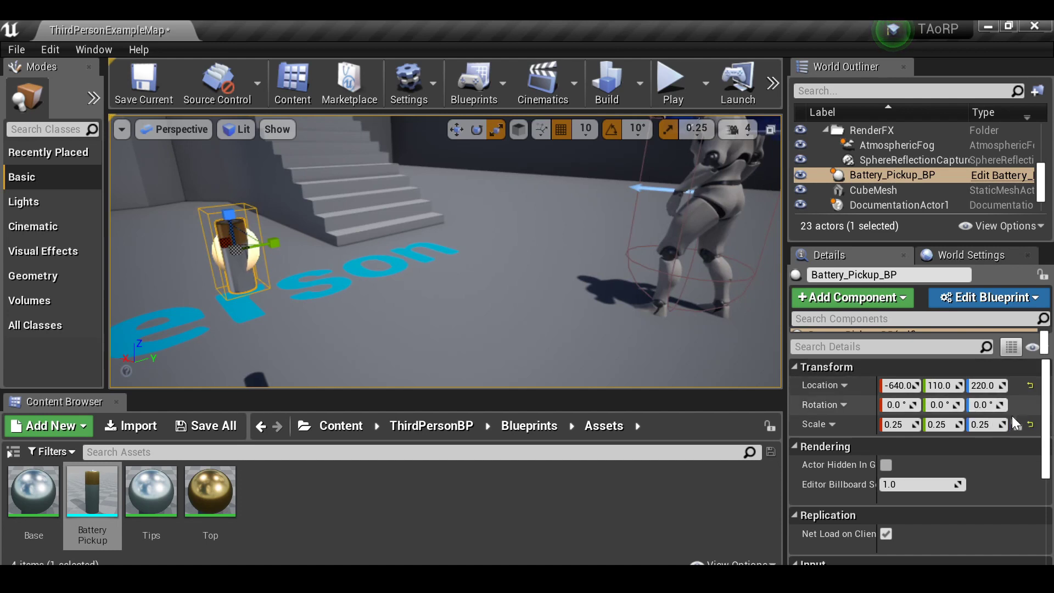
left_click_drag(978, 424, 944, 425)
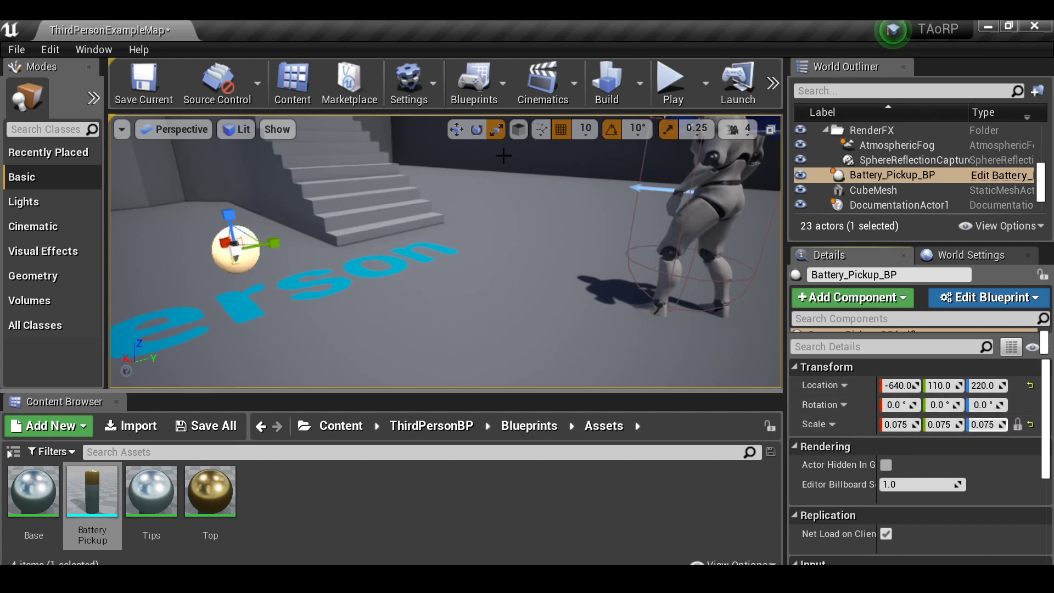
Step: Move the battery pickup beside the character's hand at X -720, Y 370 to compare their sizes
left_click(456, 129)
left_click_drag(275, 244, 557, 219)
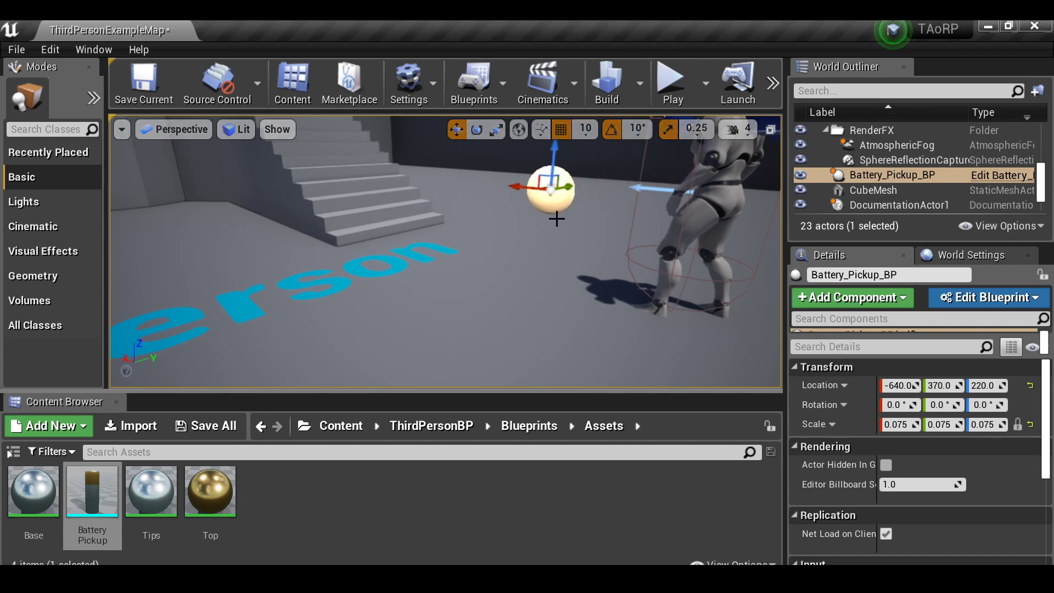
left_click_drag(521, 187, 624, 194)
key("f")
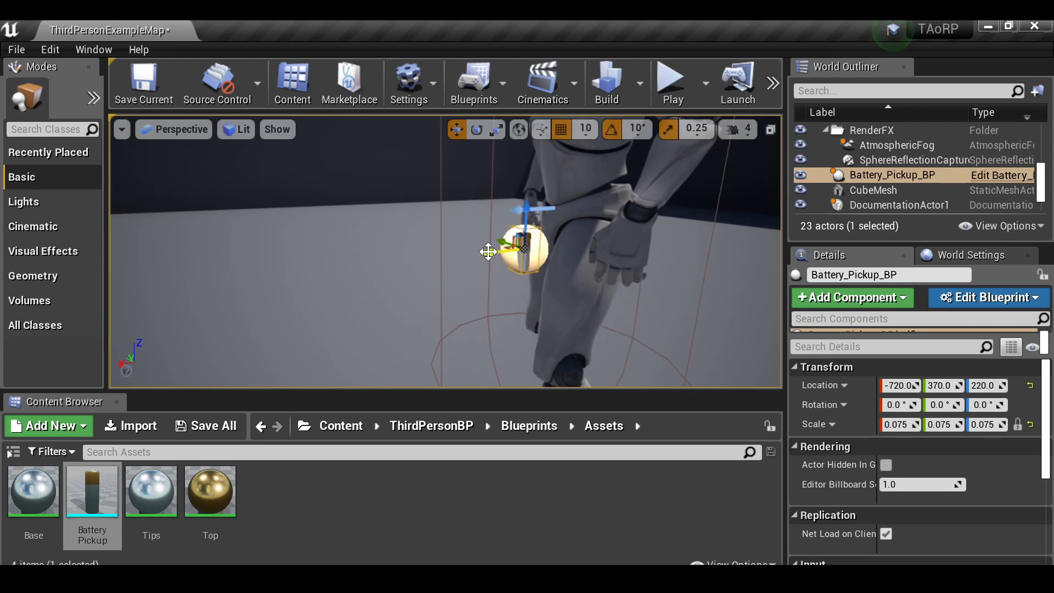
Step: Move the battery pickup away from the character to X -670, Y -140
left_click_drag(488, 251, 180, 280)
right_click_drag(246, 272, 340, 272)
scroll(287, 259, "down", 4)
left_click_drag(286, 281, 708, 294)
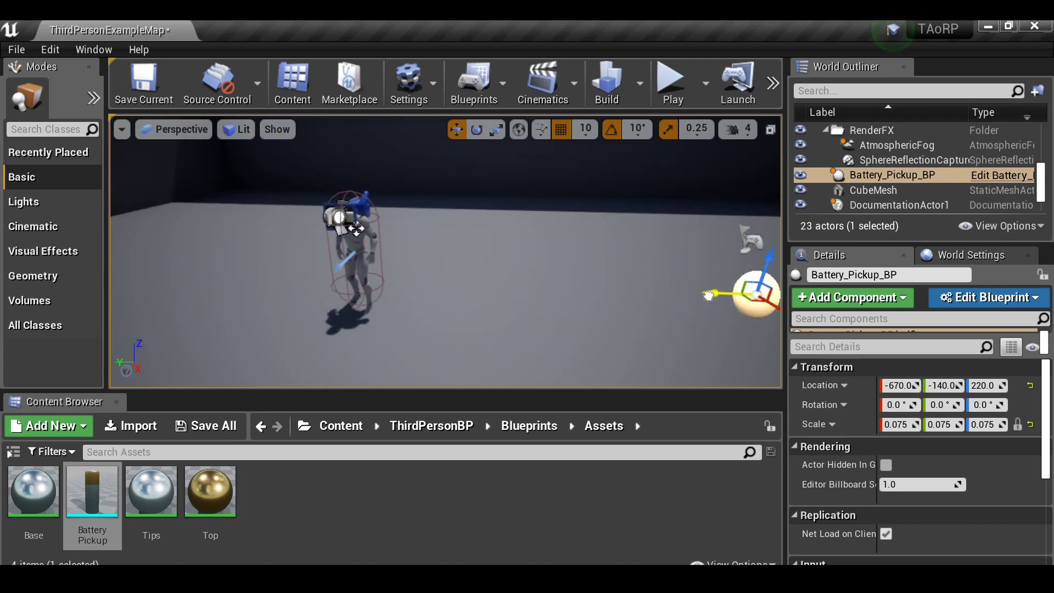
Step: Play-test the level by walking the character to the battery pickup and collecting it, and end the play session
left_click(674, 81)
left_click(713, 165)
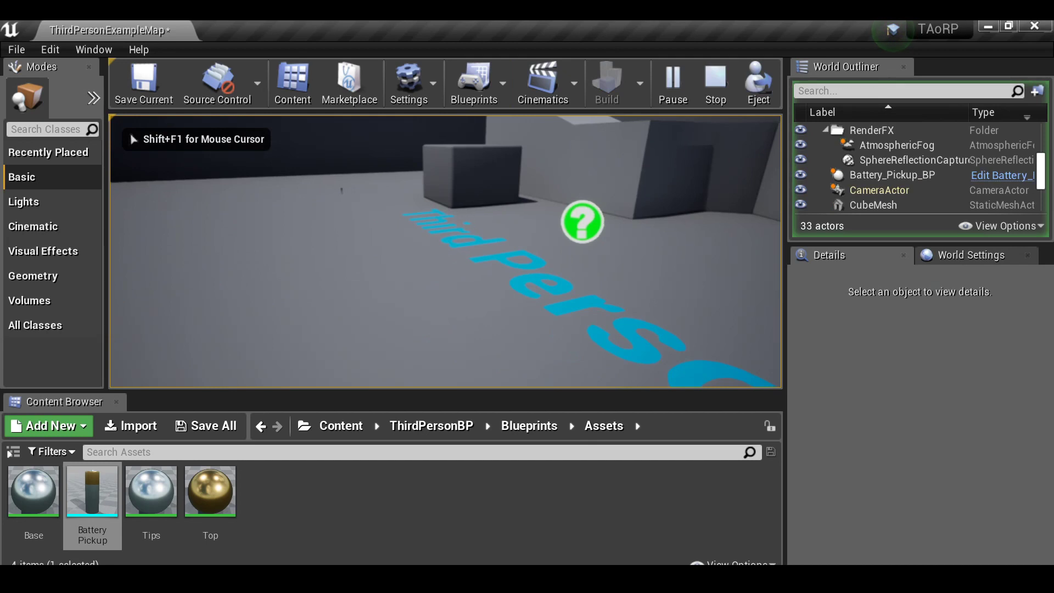
key("w")
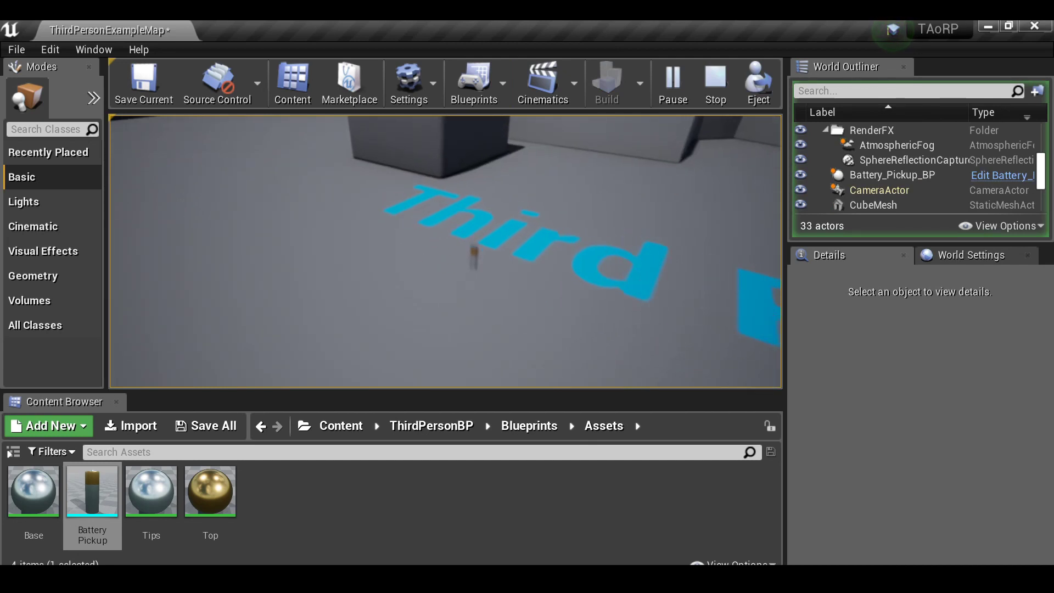
key("w")
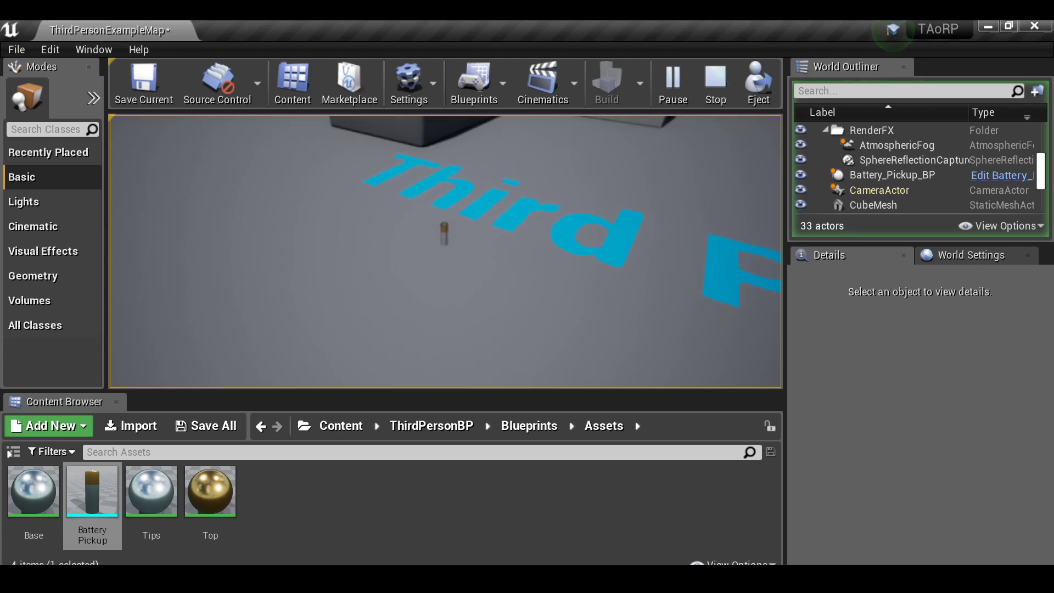
key("w")
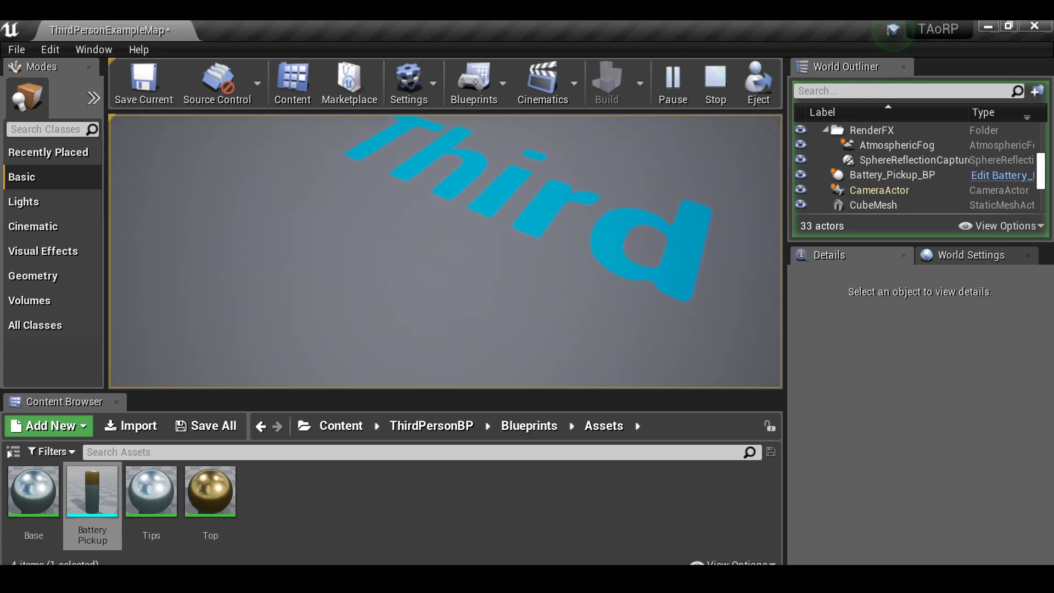
key("s")
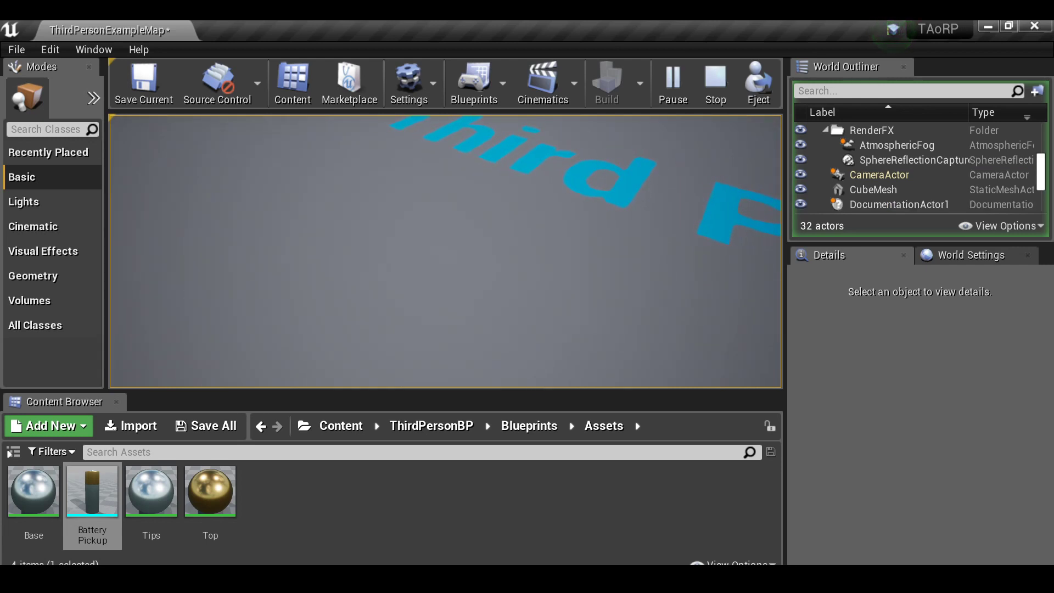
key("Escape")
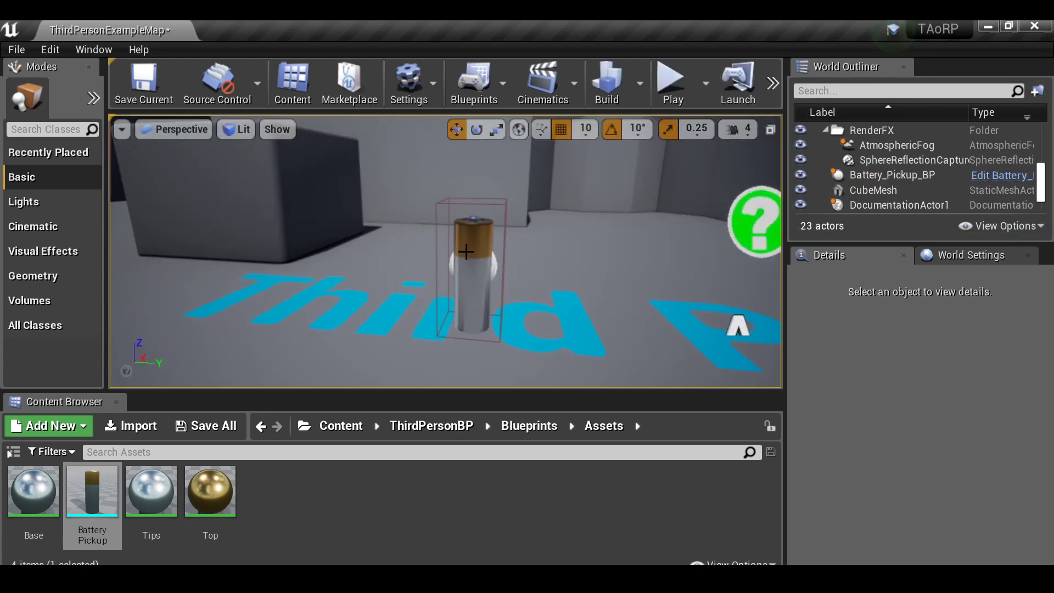